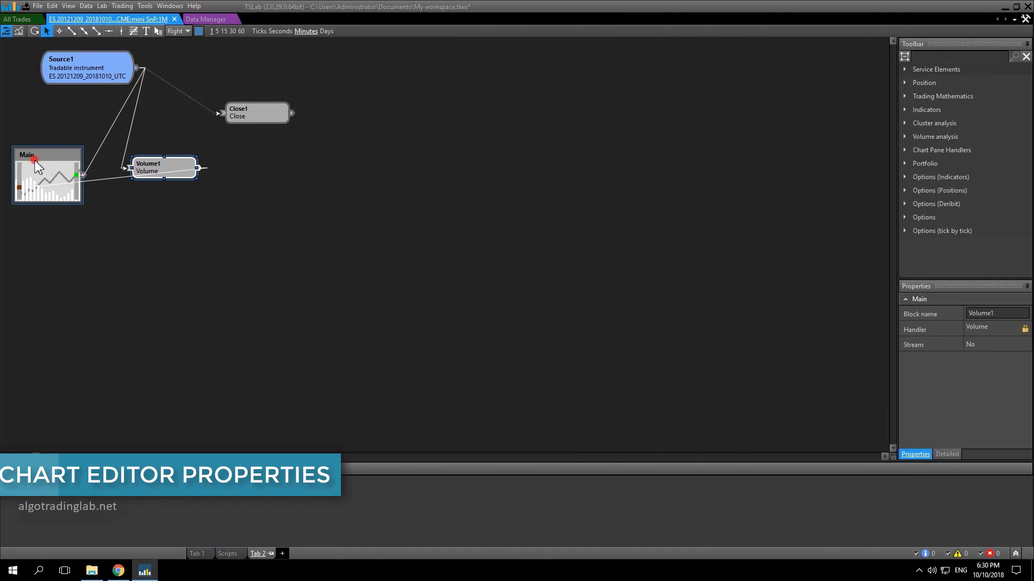
# Move the Main chart, Volume1 and Close1 blocks into a tidier arrangement on the canvas.
pyautogui.moveTo(33, 161); pyautogui.dragTo(48, 141)
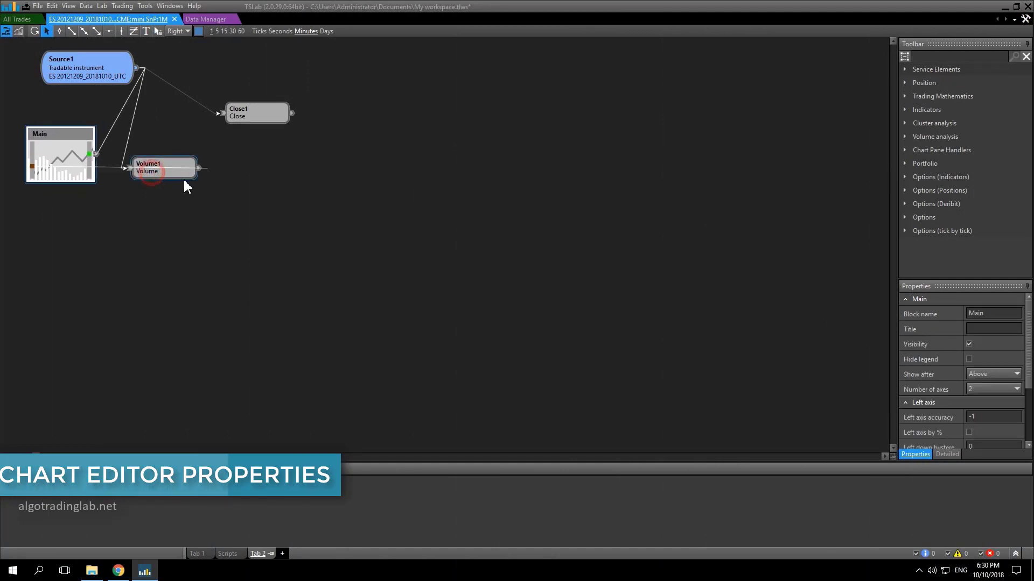
pyautogui.moveTo(183, 175); pyautogui.dragTo(217, 185)
pyautogui.moveTo(249, 121); pyautogui.dragTo(205, 131)
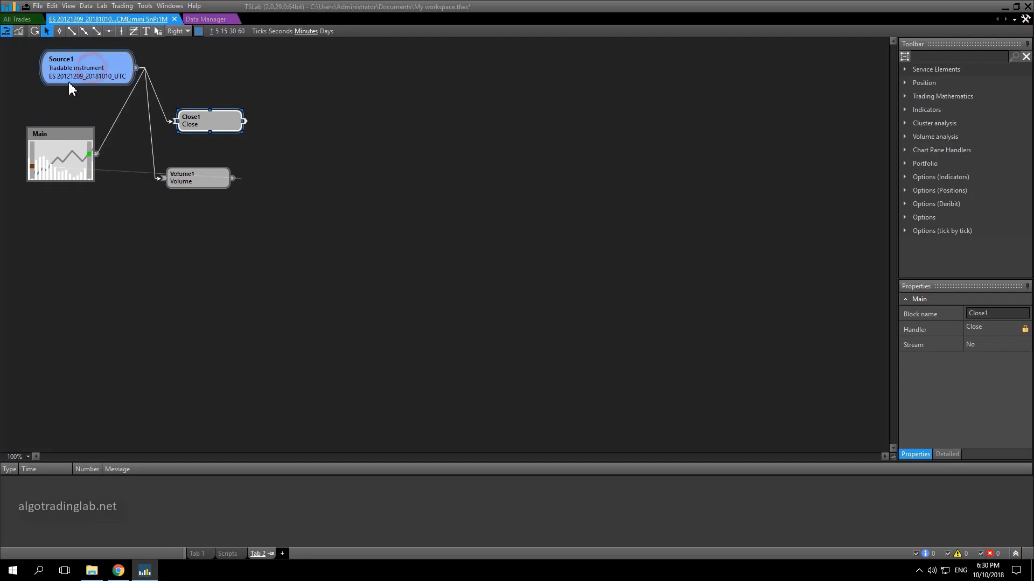
# Move Source1 to the top-left, keeping its instrument as ES 20121209_20181010_UTC.
pyautogui.moveTo(94, 71); pyautogui.dragTo(76, 78)
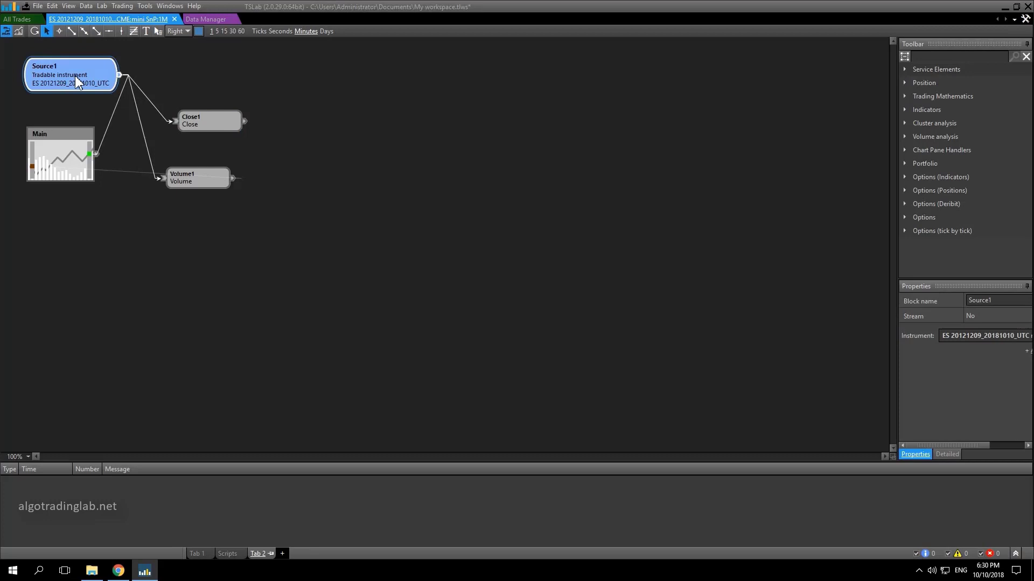
pyautogui.doubleClick(76, 77)
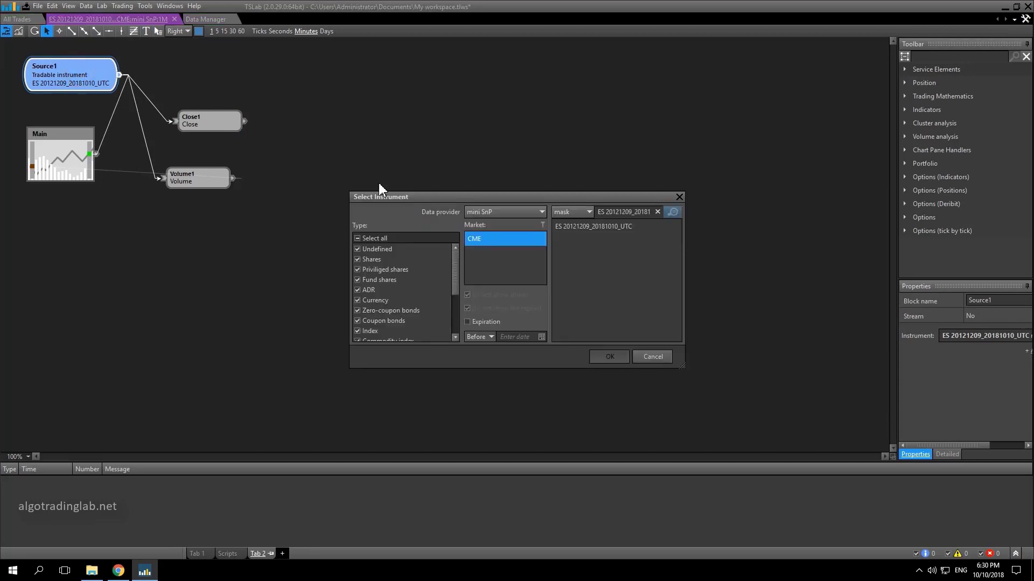
pyautogui.click(601, 232)
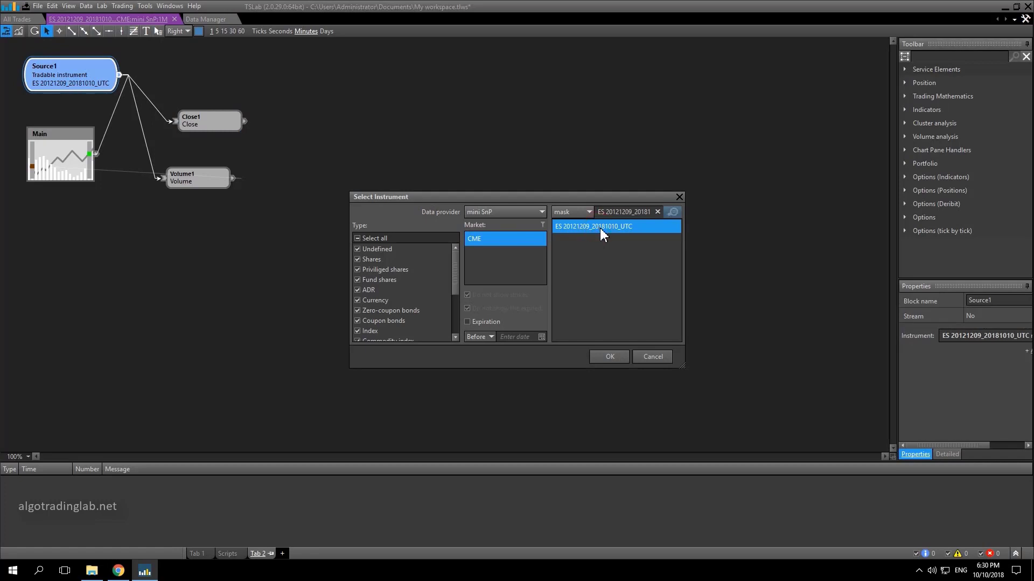
pyautogui.click(679, 197)
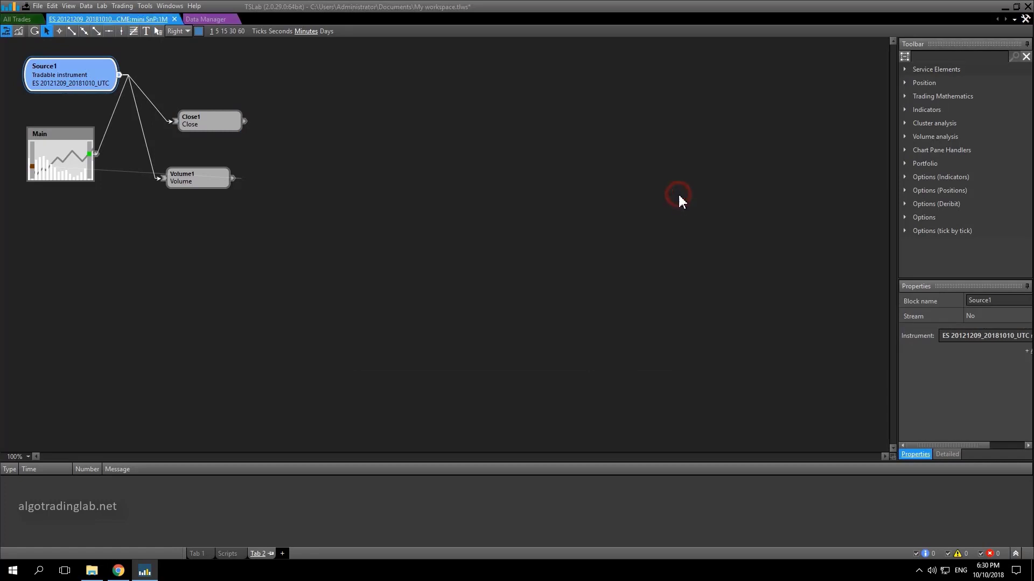
# Place the Close1 block up beside Source1, restoring it after an accidental delete.
pyautogui.moveTo(199, 125); pyautogui.dragTo(240, 101)
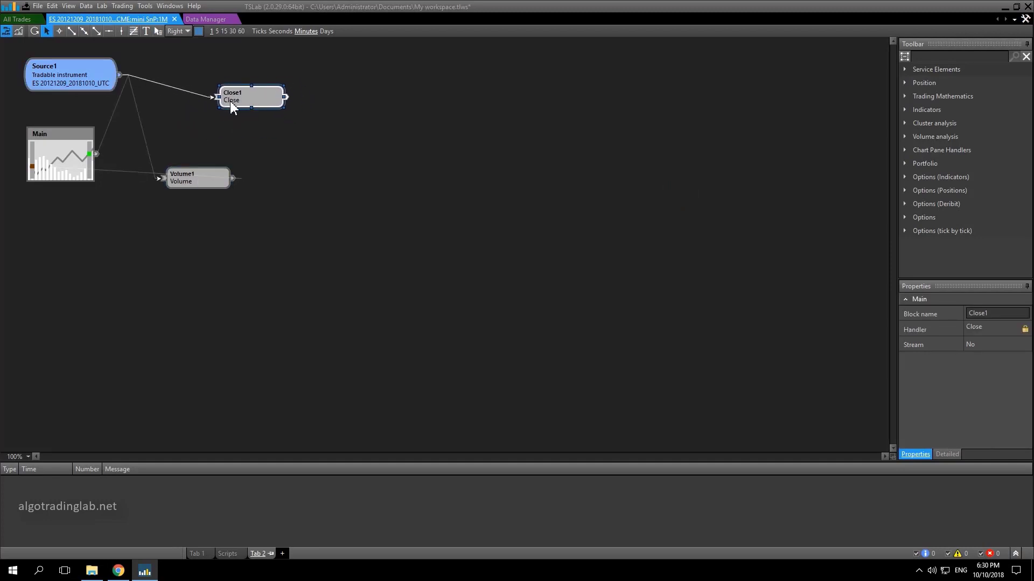
pyautogui.click(285, 97)
pyautogui.moveTo(254, 97); pyautogui.dragTo(234, 93)
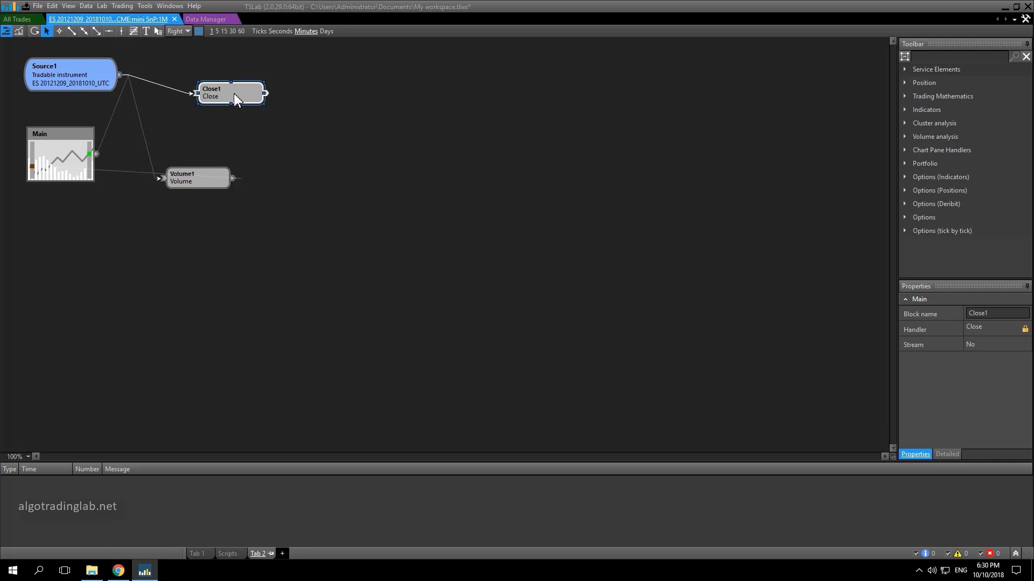
pyautogui.press('Delete')
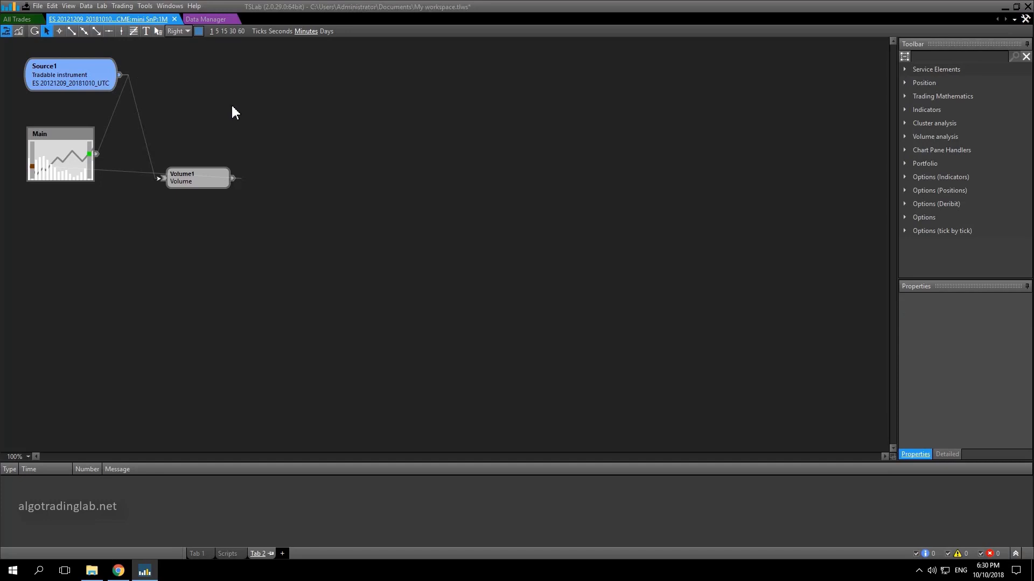
pyautogui.hotkey('ctrl', 'z')
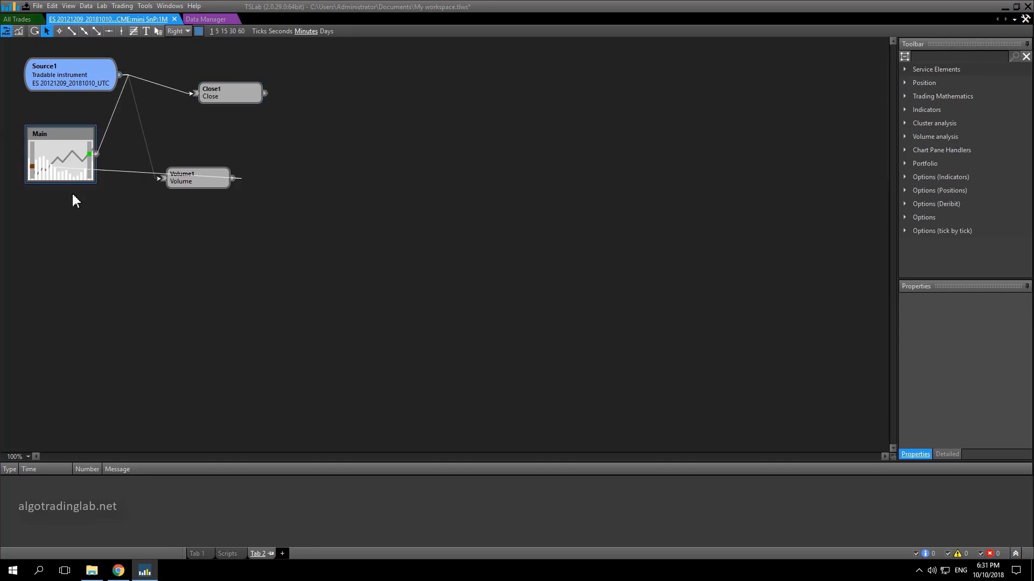
# Shift the Main chart block slightly right, then select Source1 and Volume1.
pyautogui.click(88, 174)
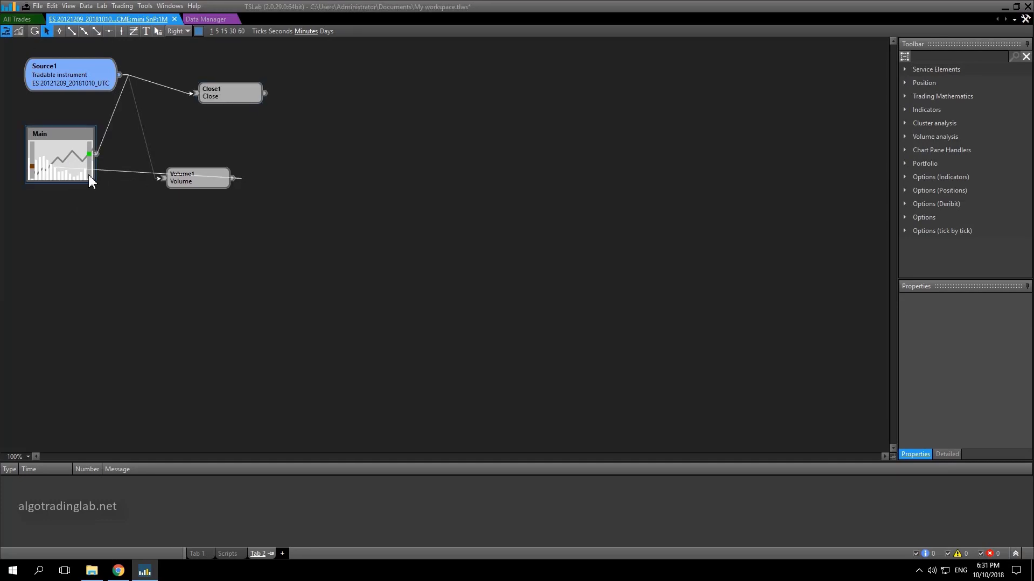
pyautogui.click(48, 152)
pyautogui.moveTo(63, 157); pyautogui.dragTo(77, 154)
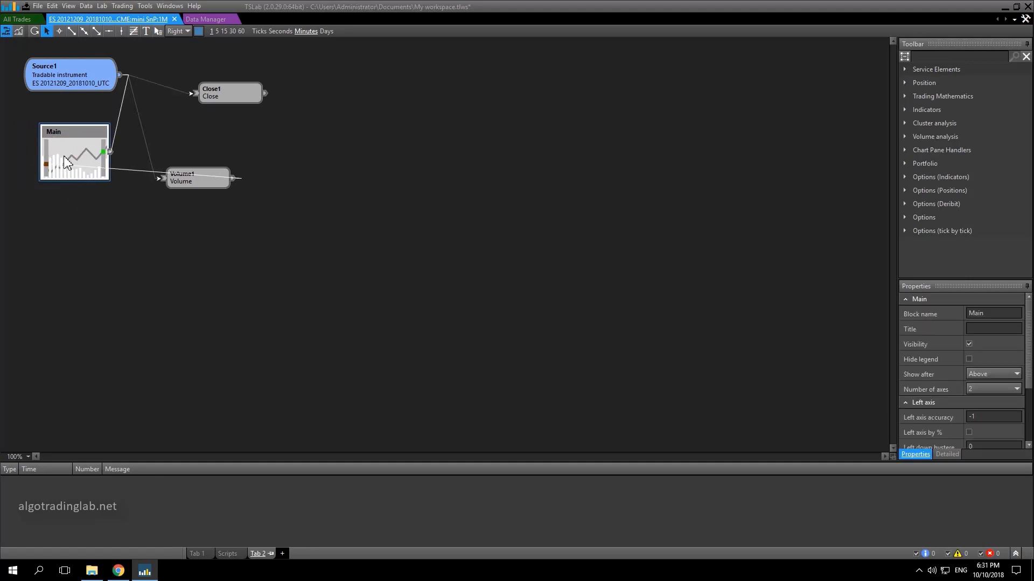
pyautogui.click(66, 76)
pyautogui.click(194, 178)
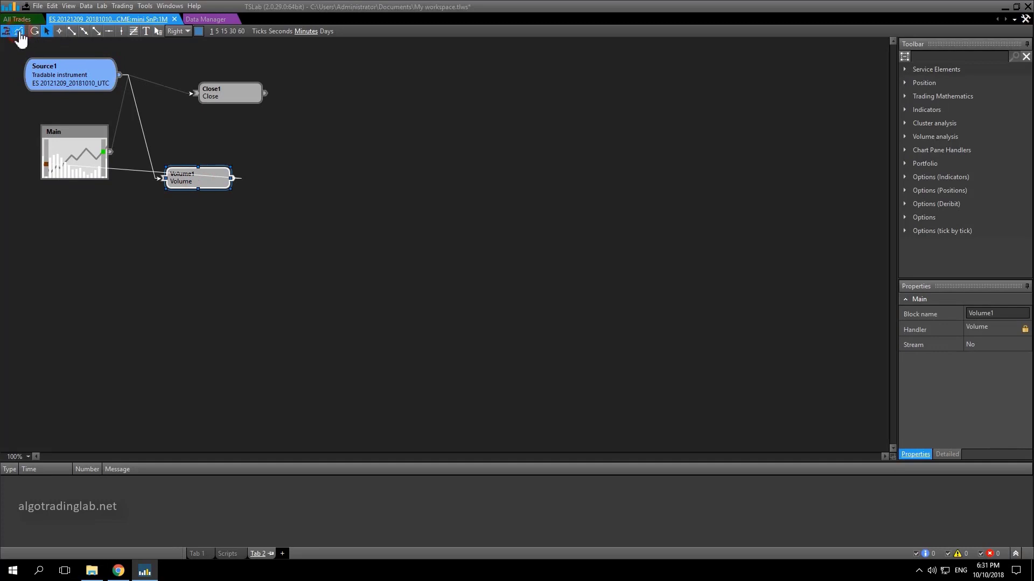
# Preview the chart, then move the Main block further left in the diagram.
pyautogui.click(19, 31)
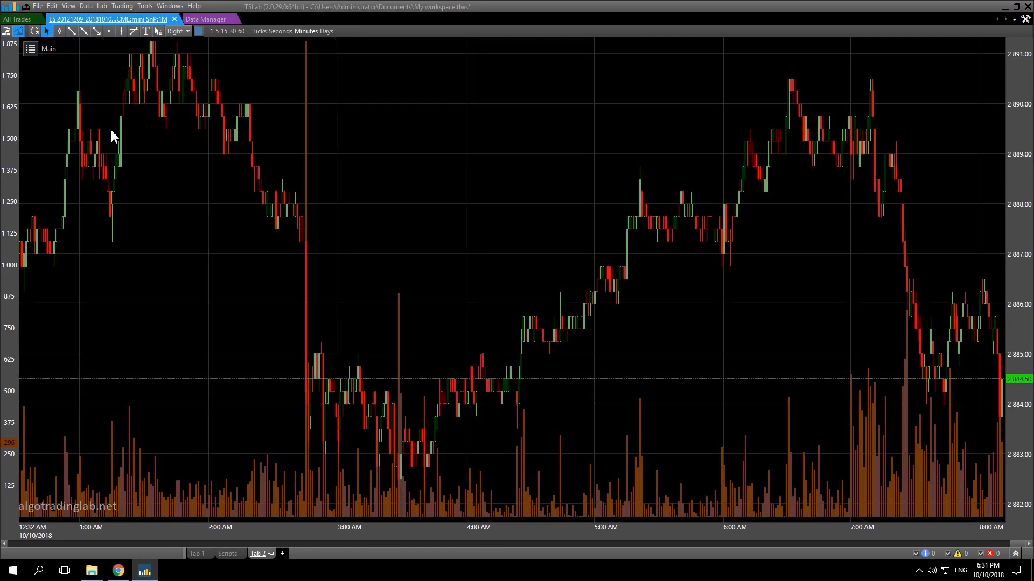
pyautogui.click(6, 30)
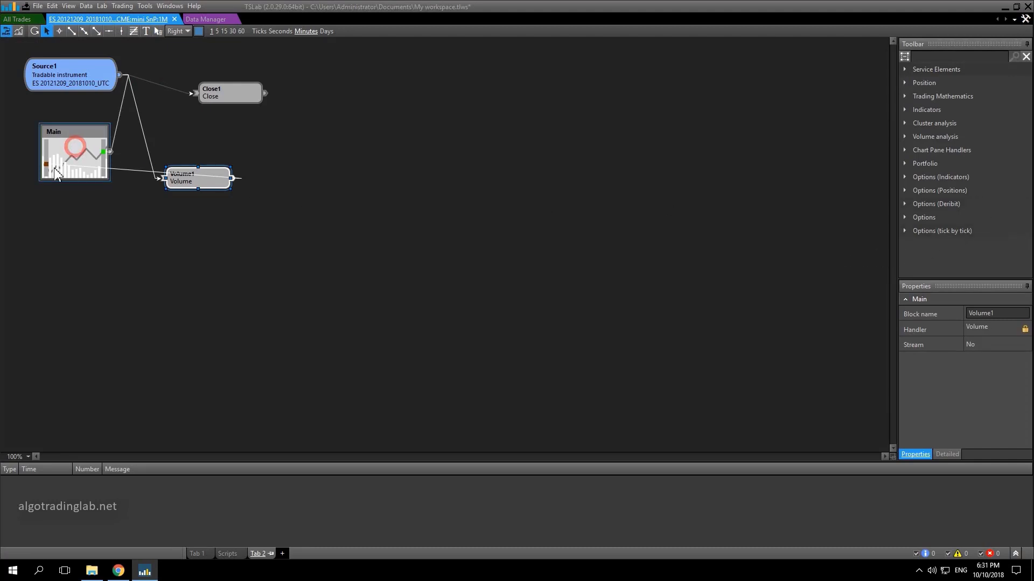
pyautogui.moveTo(78, 152); pyautogui.dragTo(58, 157)
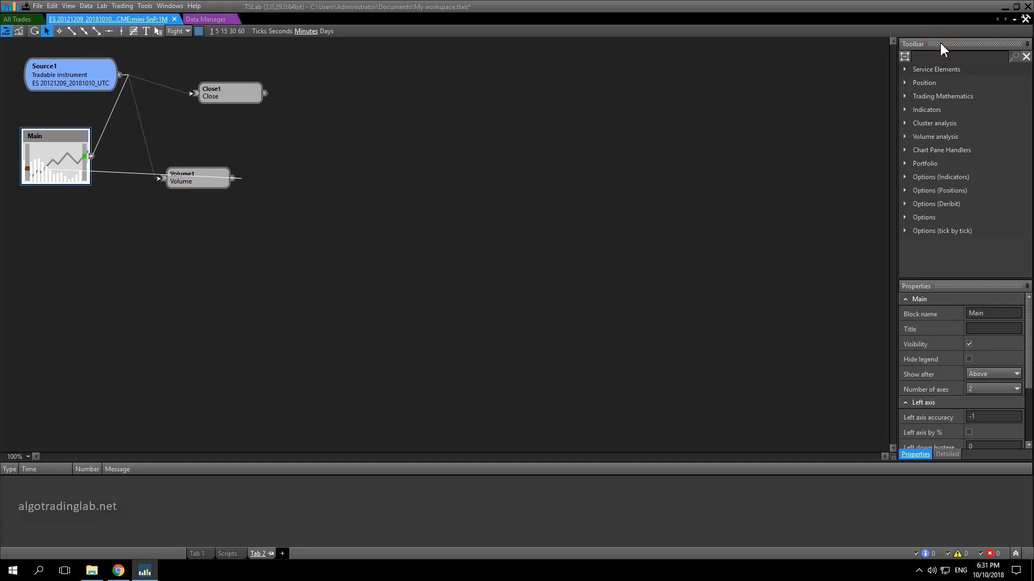
# Add a Chart pane block and rewire Volume1's output from Main into the new ChartPane.
pyautogui.click(905, 69)
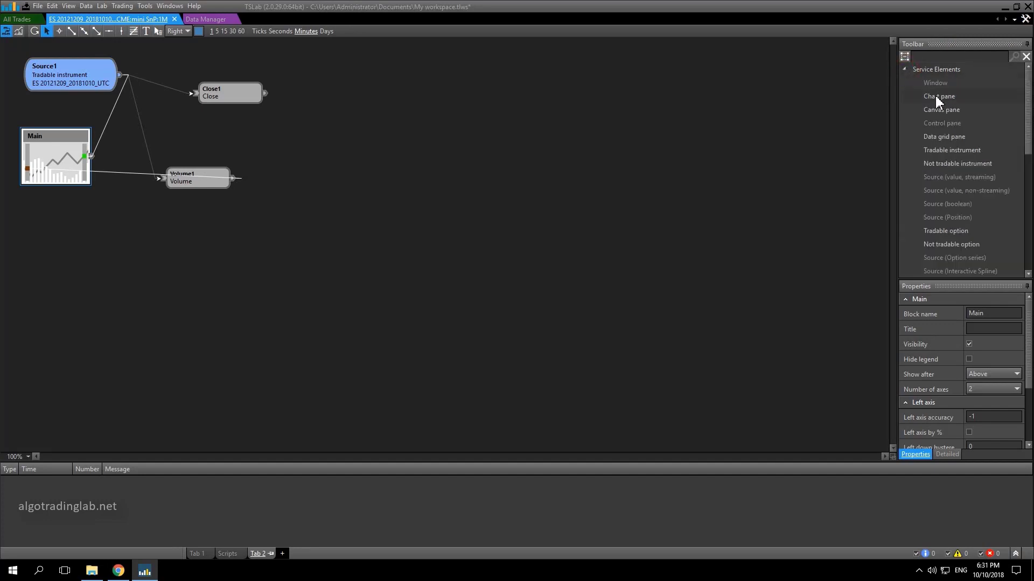
pyautogui.moveTo(938, 95); pyautogui.dragTo(33, 208)
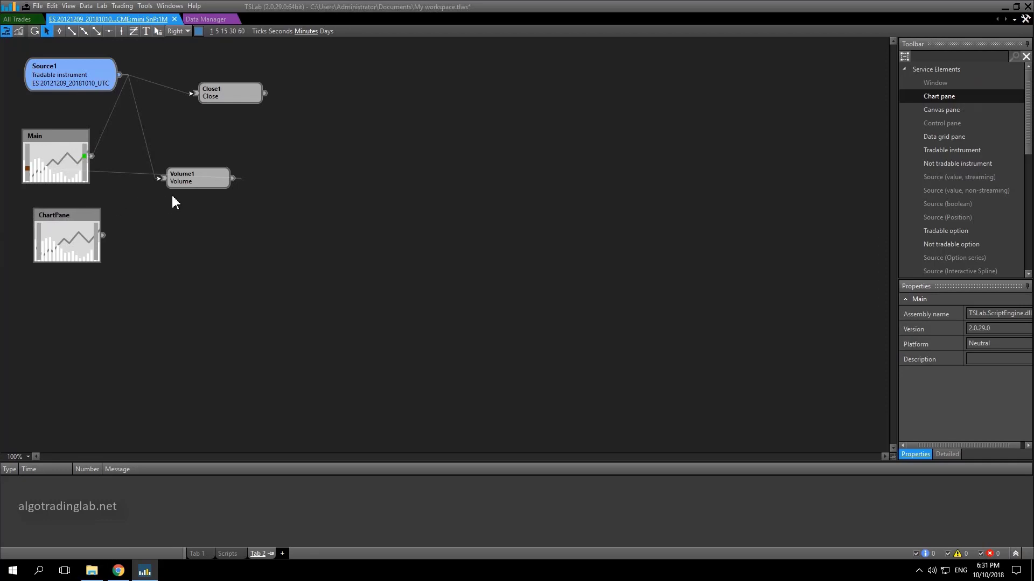
pyautogui.click(120, 174)
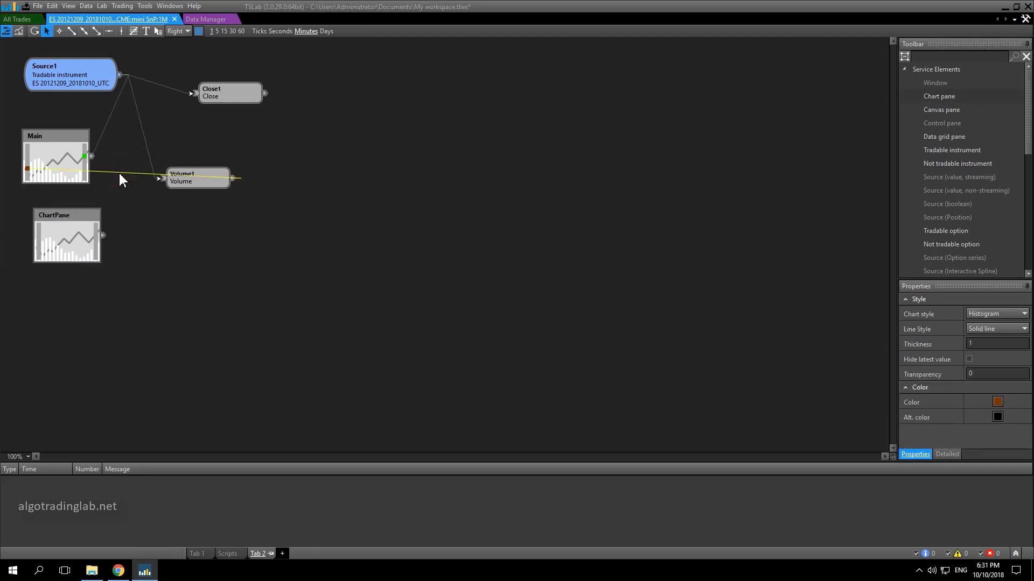
pyautogui.press('Delete')
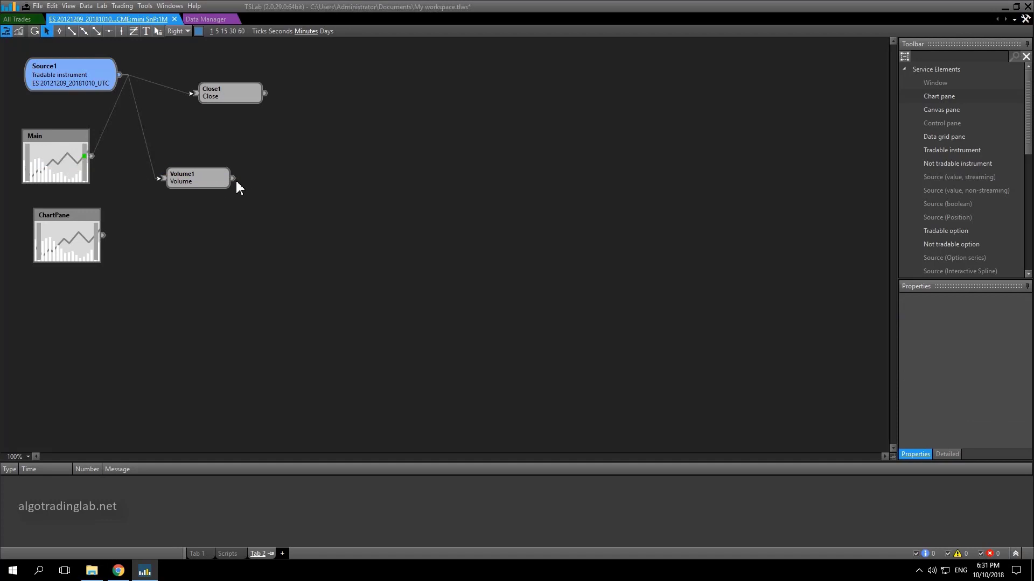
pyautogui.moveTo(235, 179); pyautogui.dragTo(39, 245)
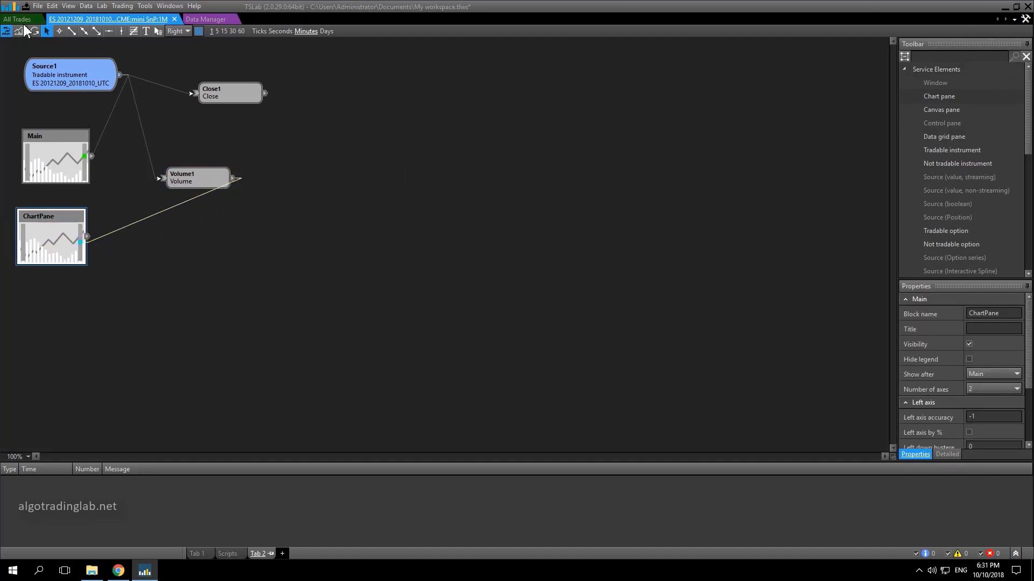
# Drag the pane divider down so the Main price pane is taller than the volume pane.
pyautogui.click(19, 31)
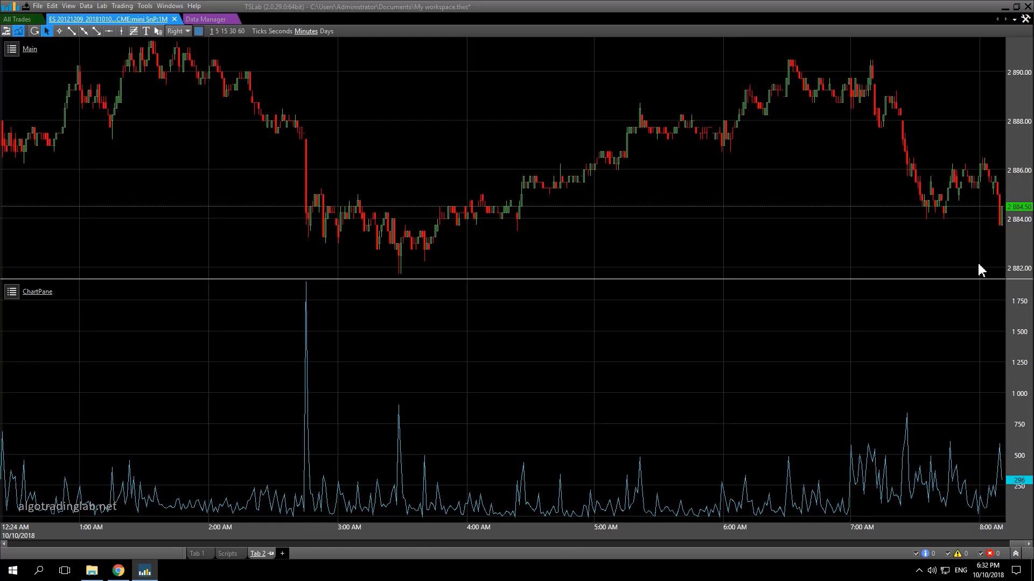
pyautogui.click(1015, 281)
pyautogui.moveTo(1012, 341); pyautogui.dragTo(1013, 411)
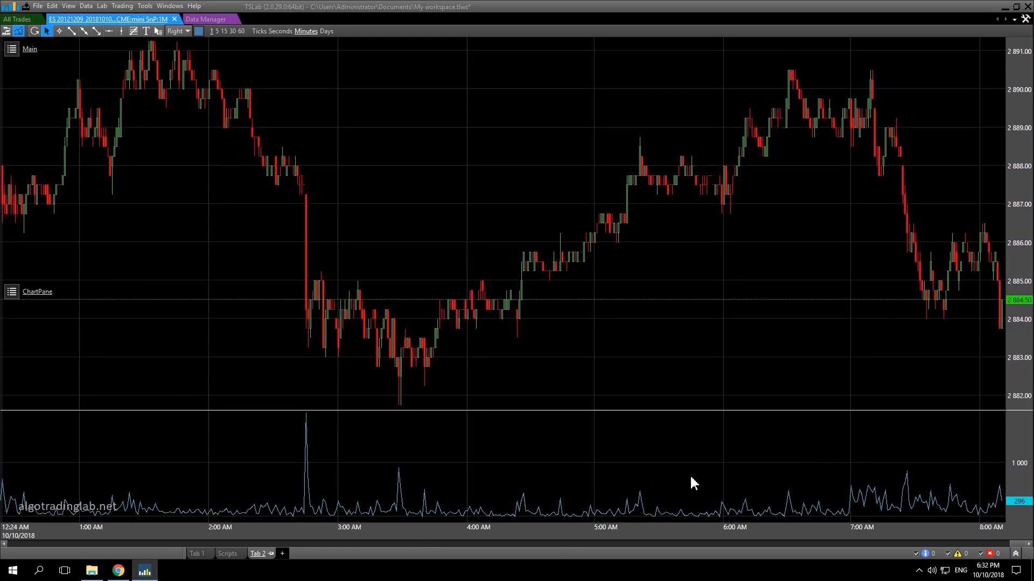
pyautogui.click(6, 31)
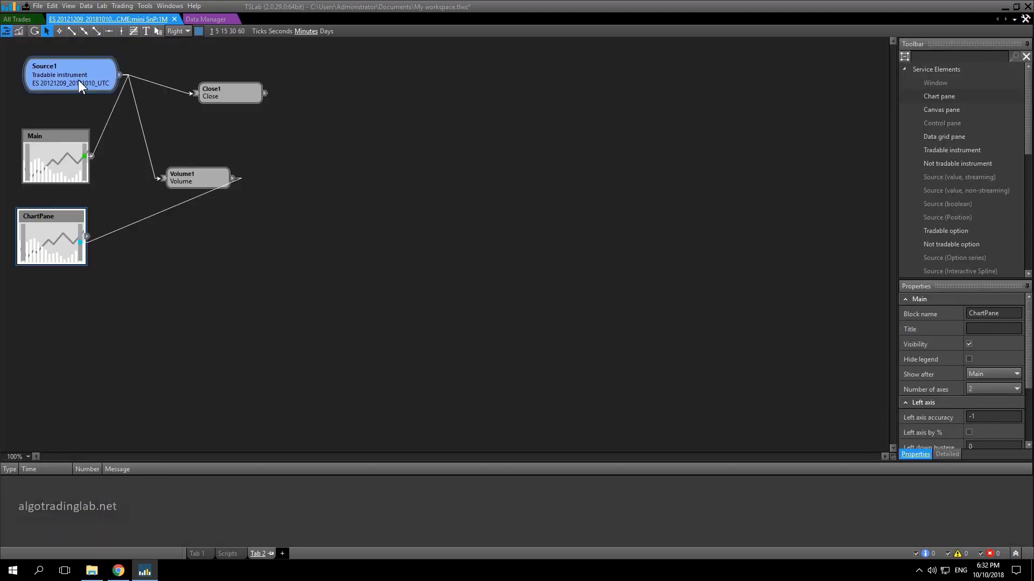
# Set the Volume1-to-ChartPane link's chart style to Histogram and check the chart.
pyautogui.moveTo(63, 258)
pyautogui.mouseDown()
pyautogui.moveTo(86, 256)
pyautogui.moveTo(62, 259)
pyautogui.mouseUp()
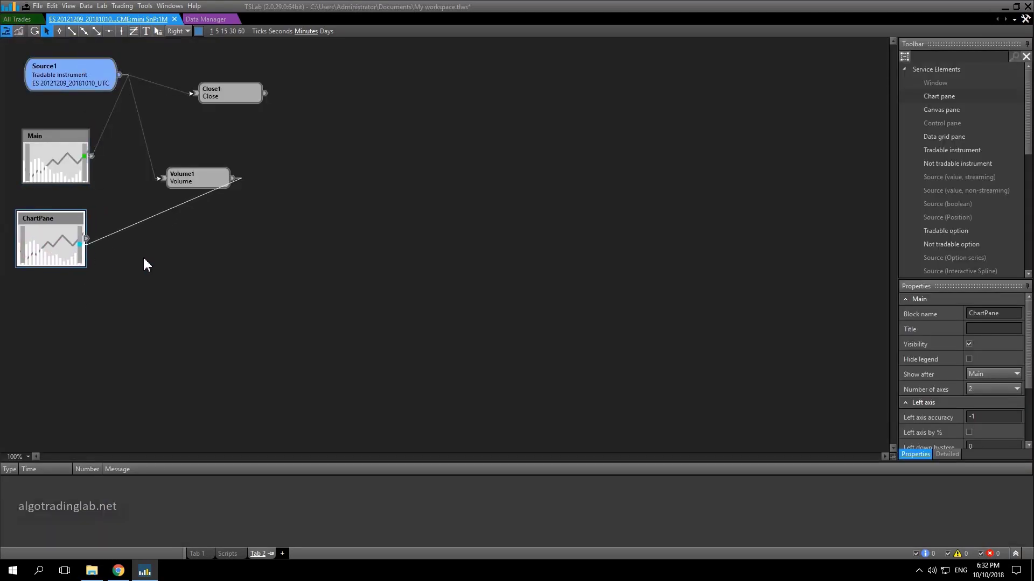
pyautogui.click(125, 225)
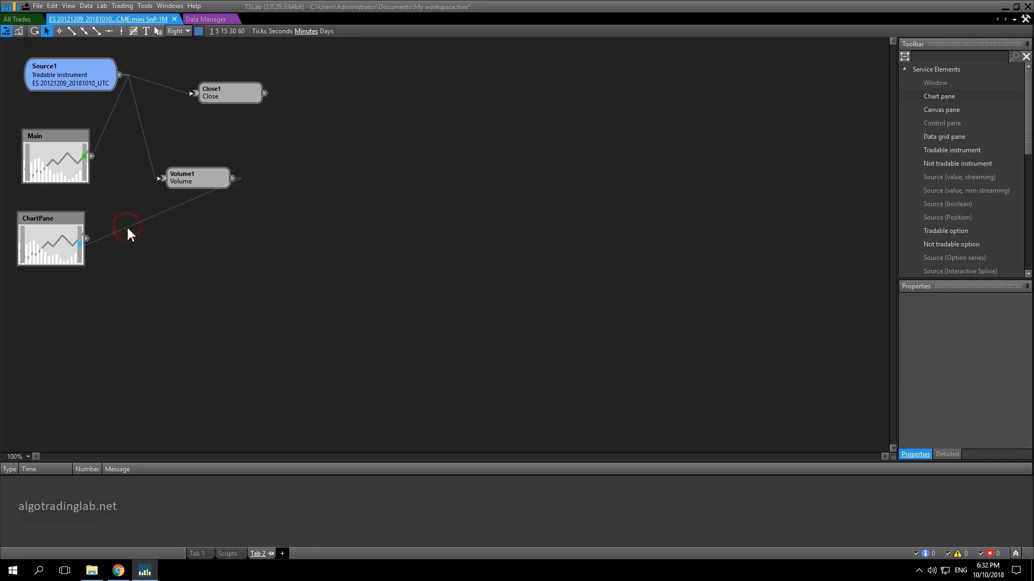
pyautogui.click(128, 228)
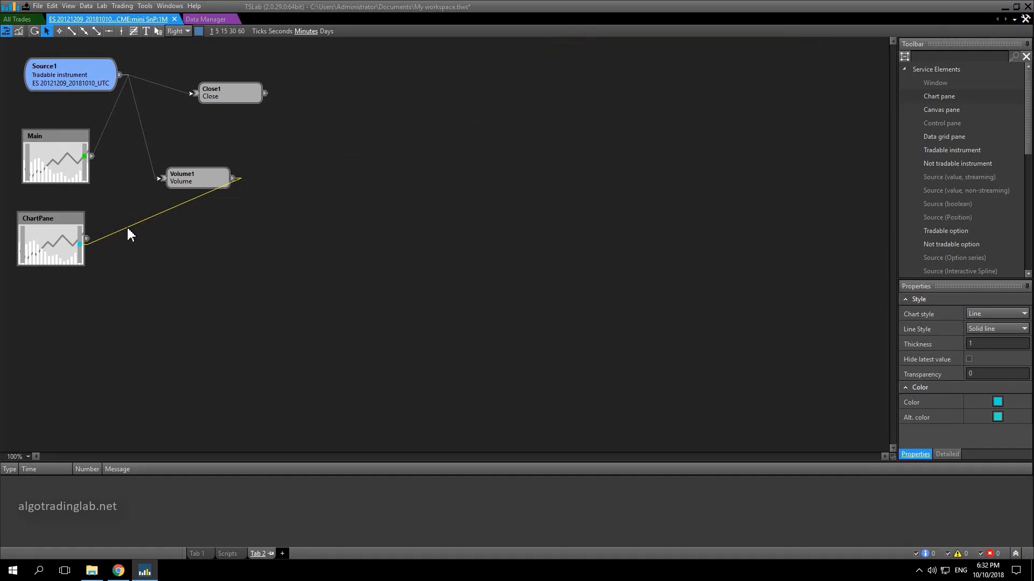
pyautogui.click(983, 320)
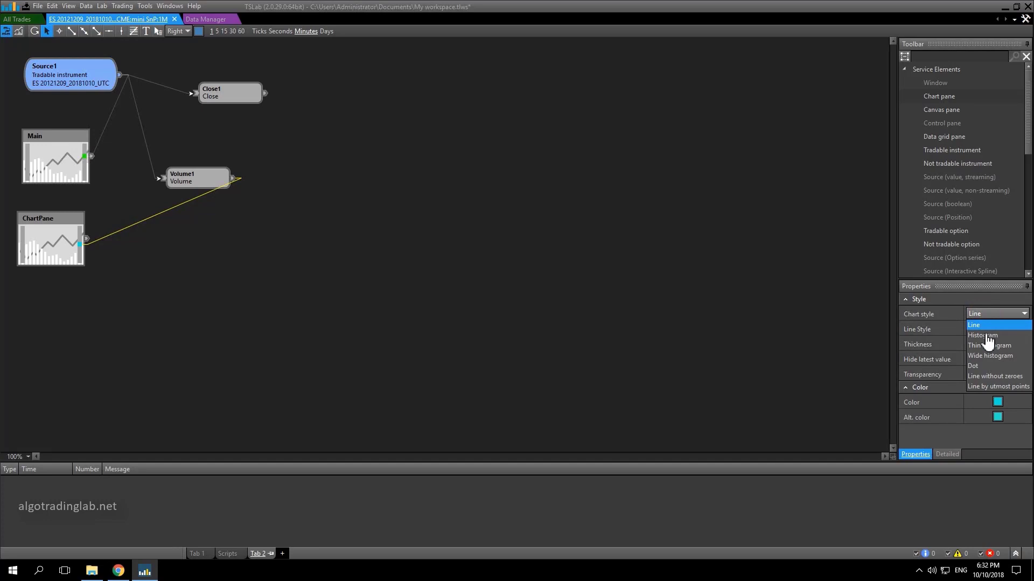
pyautogui.click(987, 336)
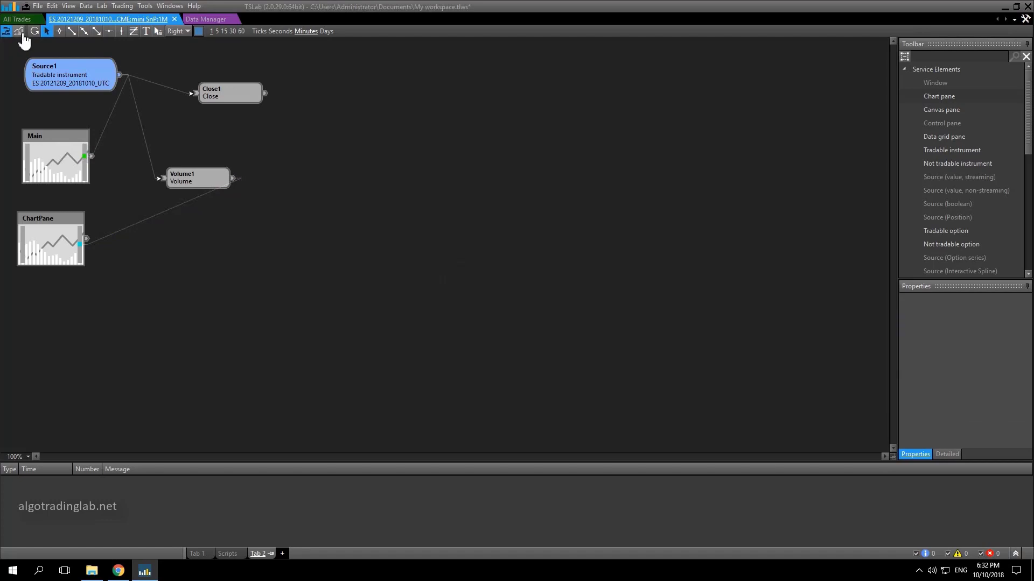
pyautogui.click(18, 33)
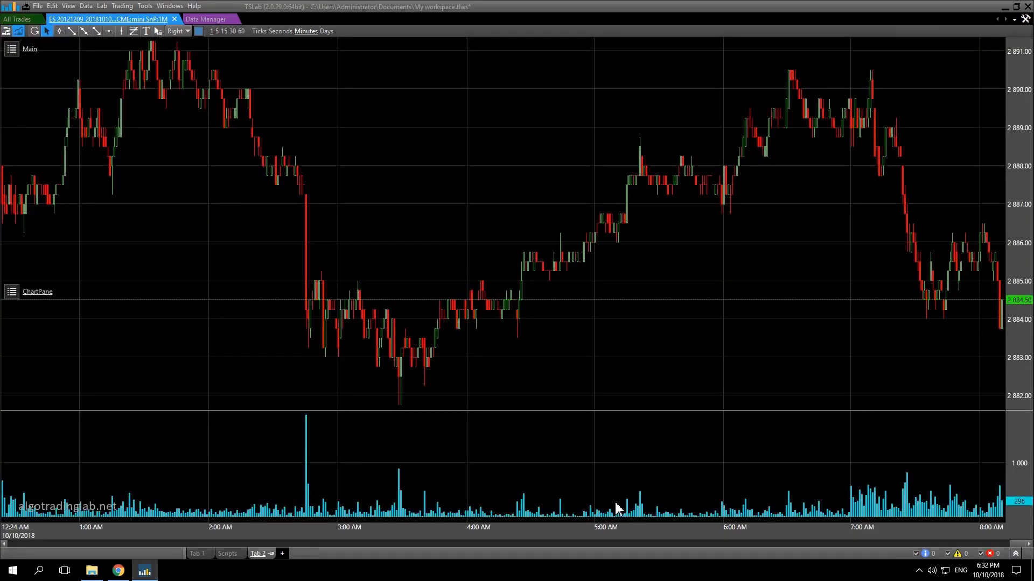
pyautogui.scroll(4, 805, 481)
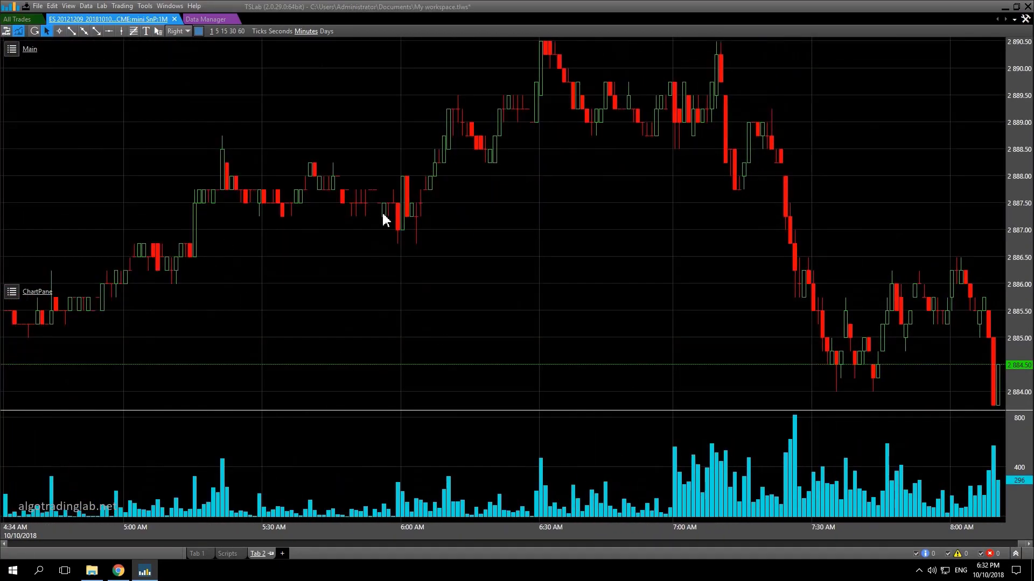
pyautogui.click(6, 31)
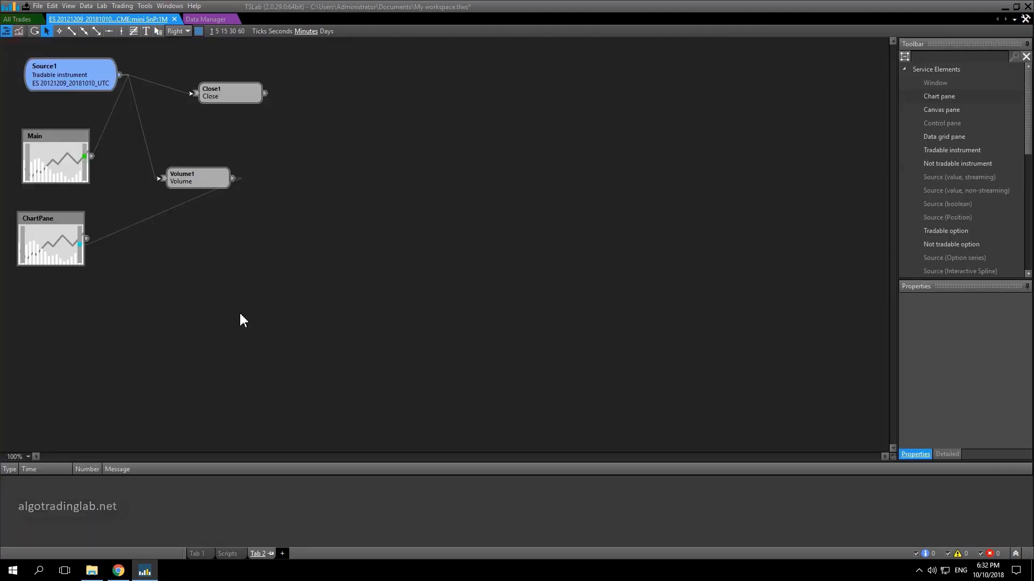
# Change the volume histogram's colour to grey #999999.
pyautogui.click(141, 223)
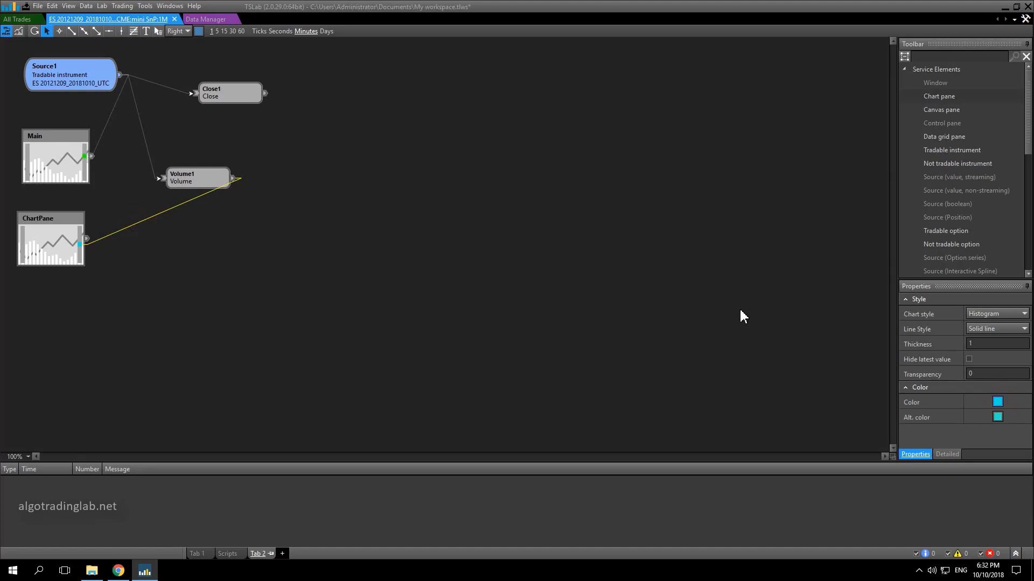
pyautogui.click(551, 243)
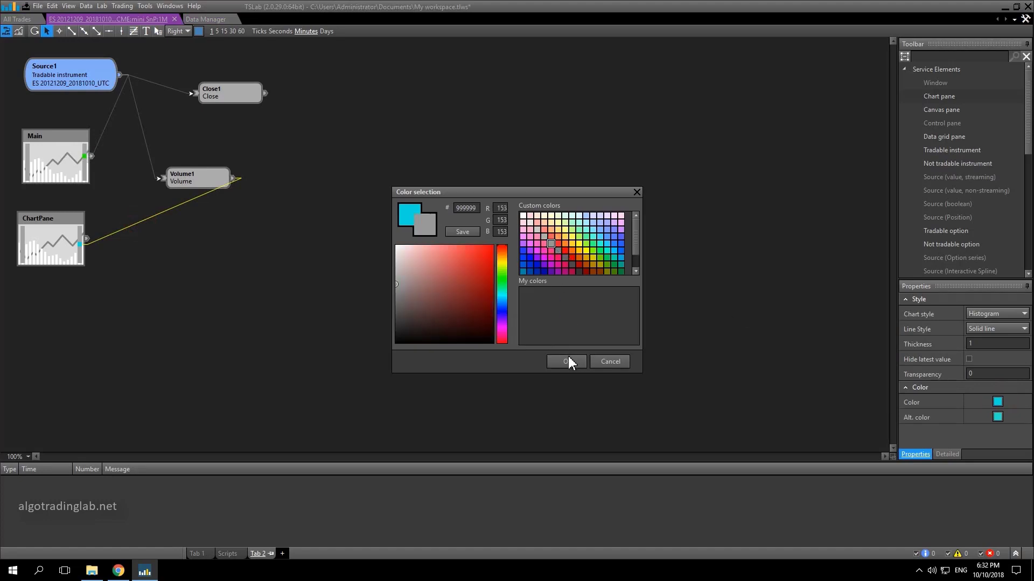
pyautogui.click(566, 362)
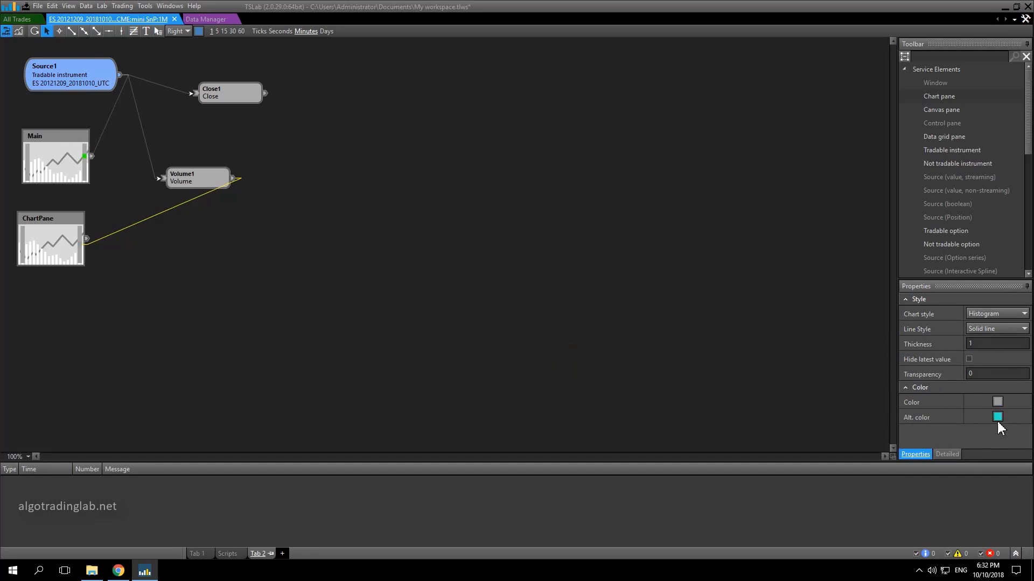
pyautogui.click(102, 141)
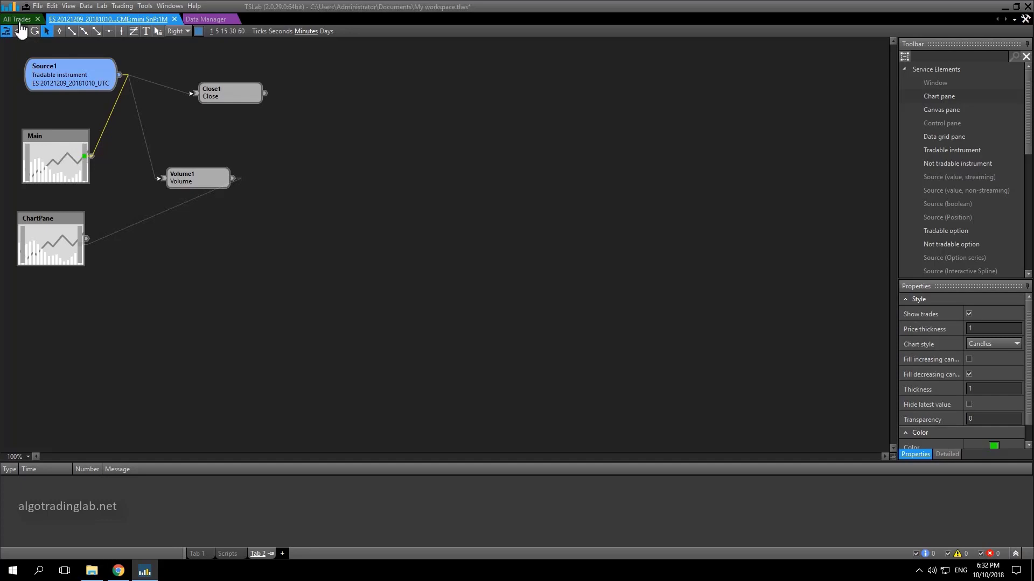
# Set the Source1-to-Main price series chart style to Bars.
pyautogui.click(19, 31)
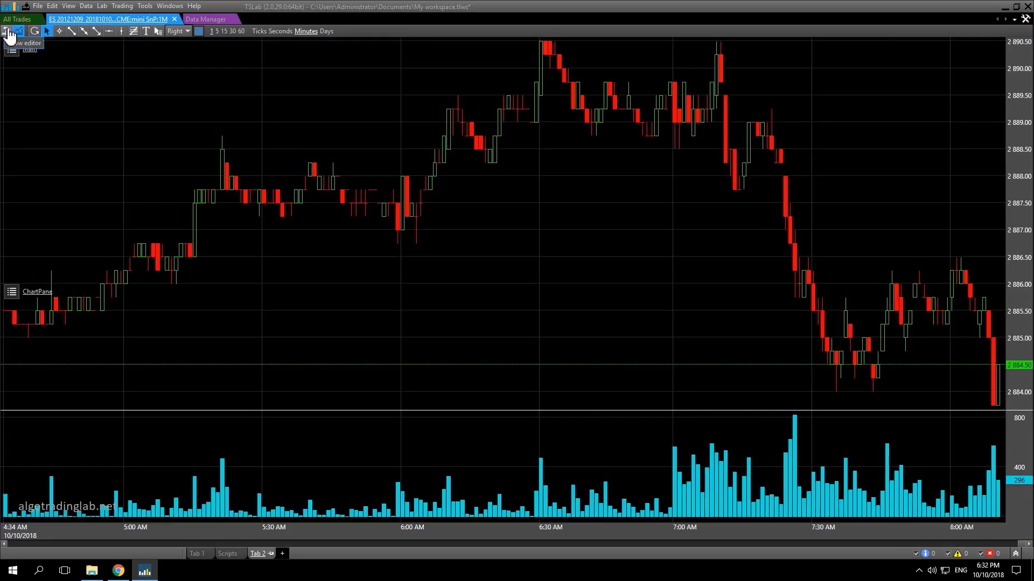
pyautogui.click(8, 31)
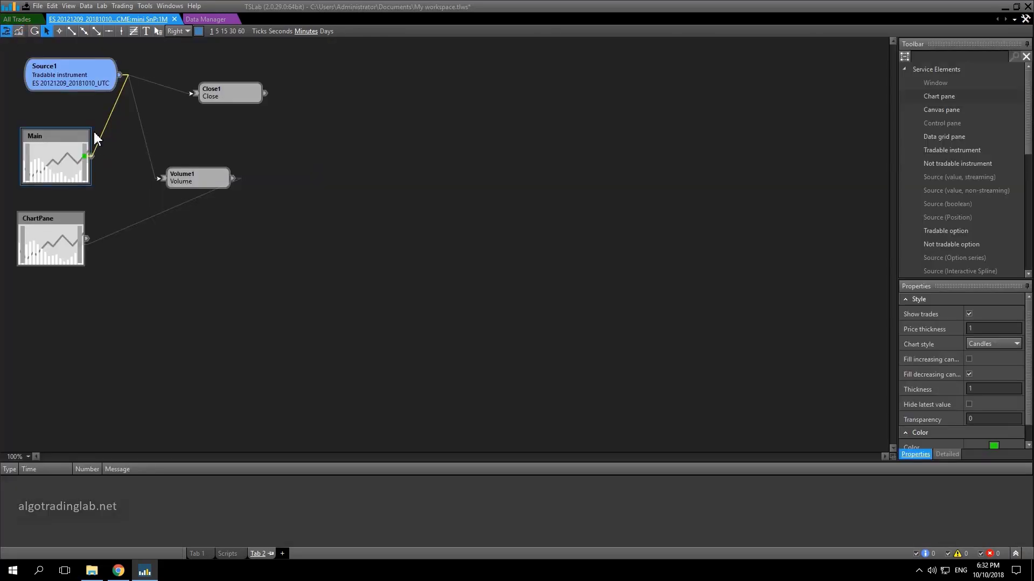
pyautogui.click(105, 124)
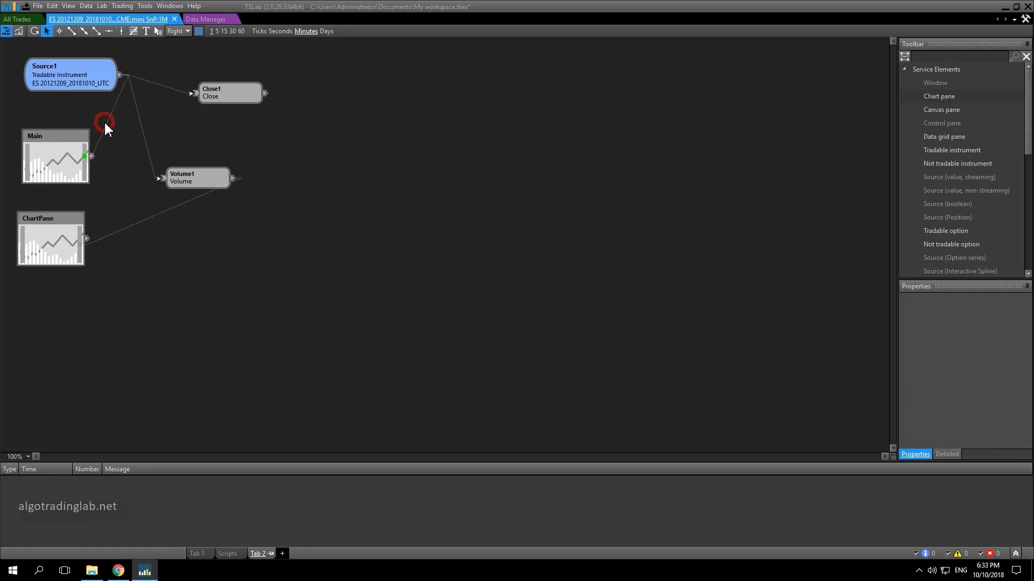
pyautogui.click(109, 124)
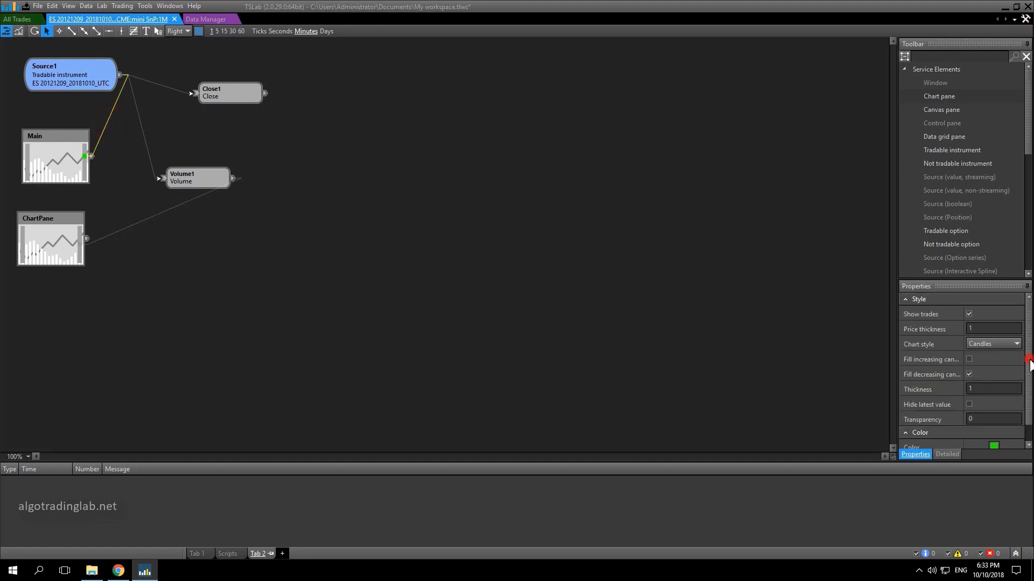
pyautogui.scroll(-1, 1020, 442)
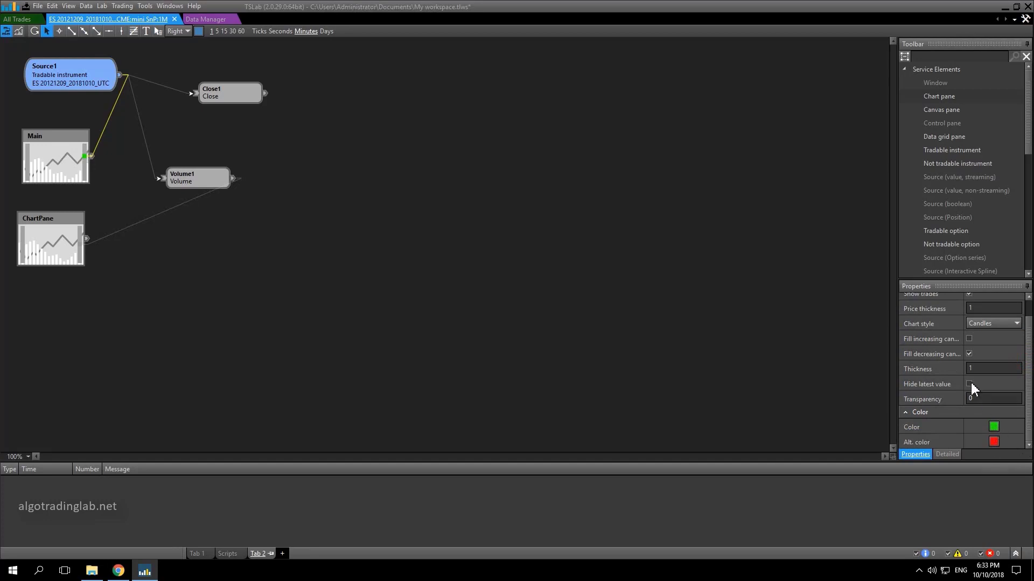
pyautogui.click(1019, 370)
pyautogui.click(986, 344)
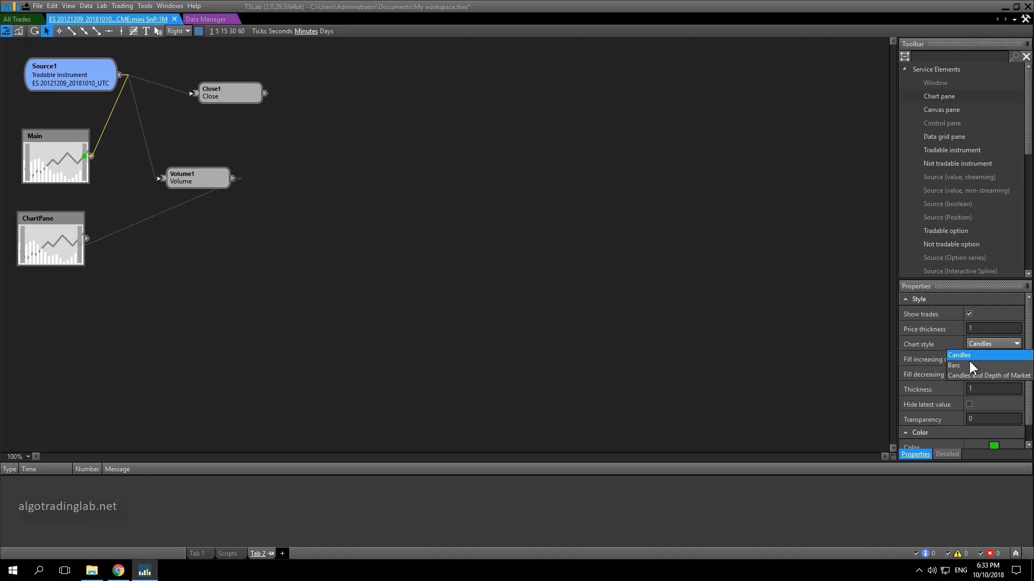
pyautogui.click(954, 366)
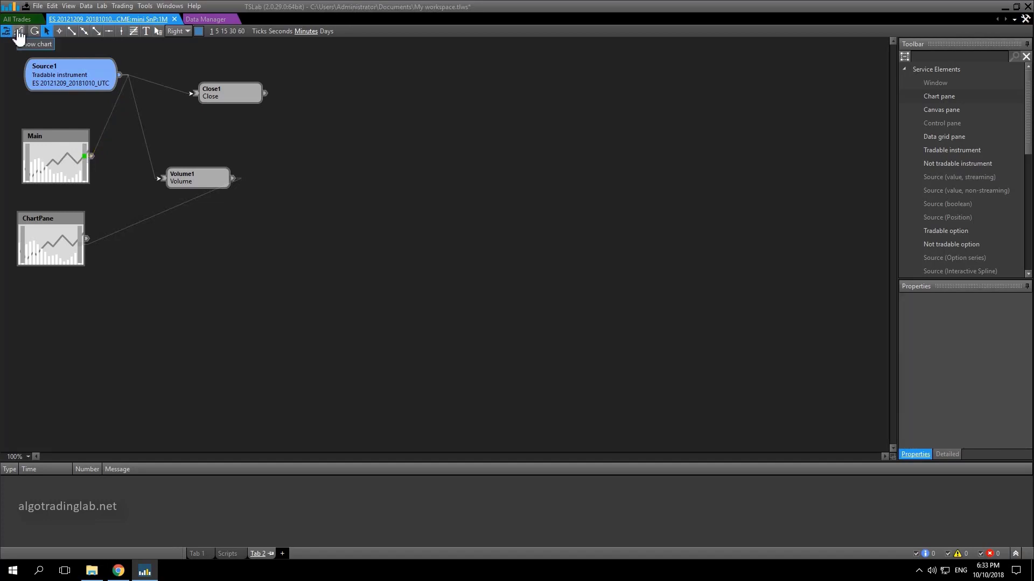
# Check the bar chart, then nudge the ChartPane block slightly right.
pyautogui.click(19, 31)
pyautogui.scroll(-3, 814, 249)
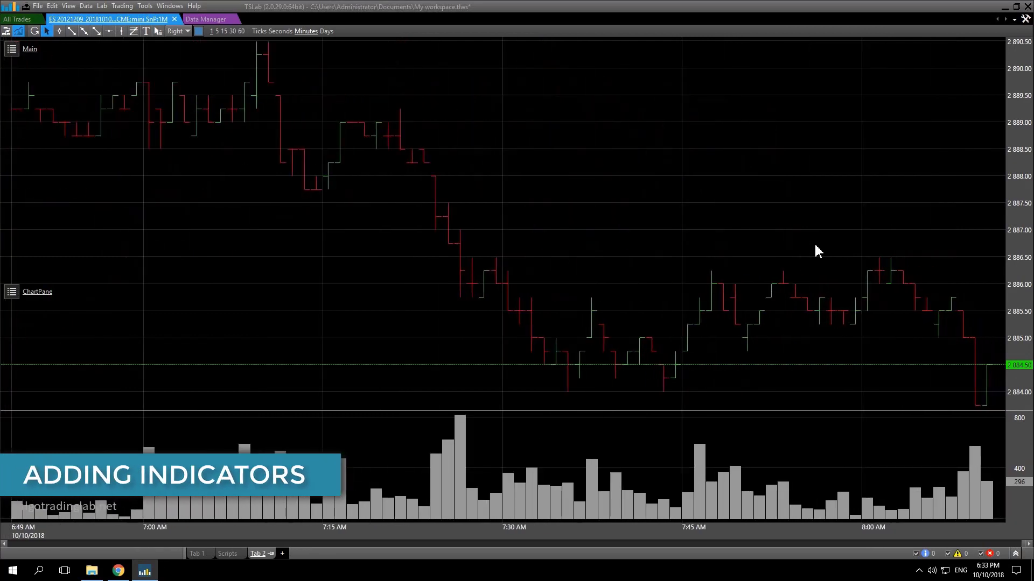
pyautogui.click(6, 31)
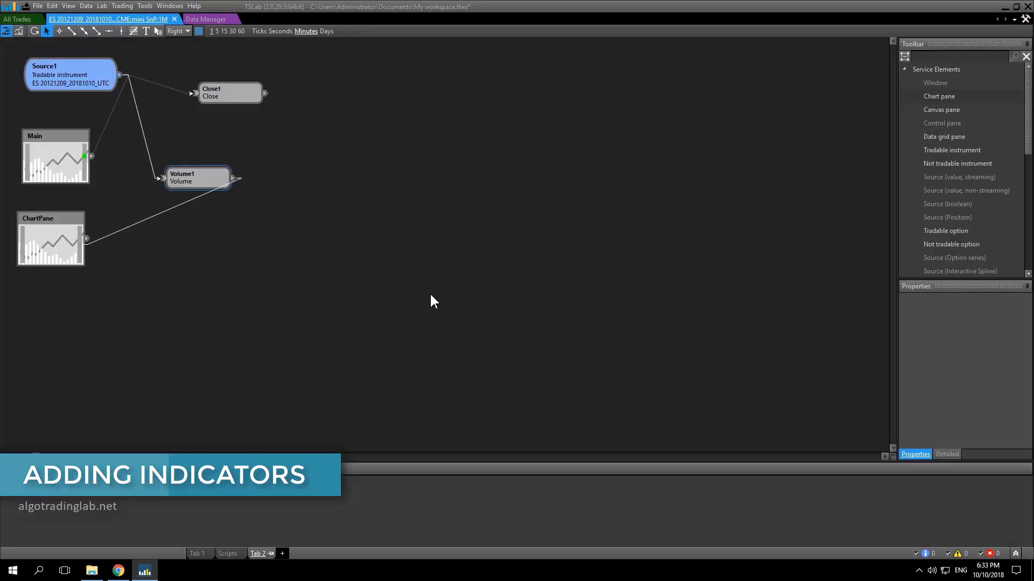
pyautogui.moveTo(40, 223); pyautogui.dragTo(68, 230)
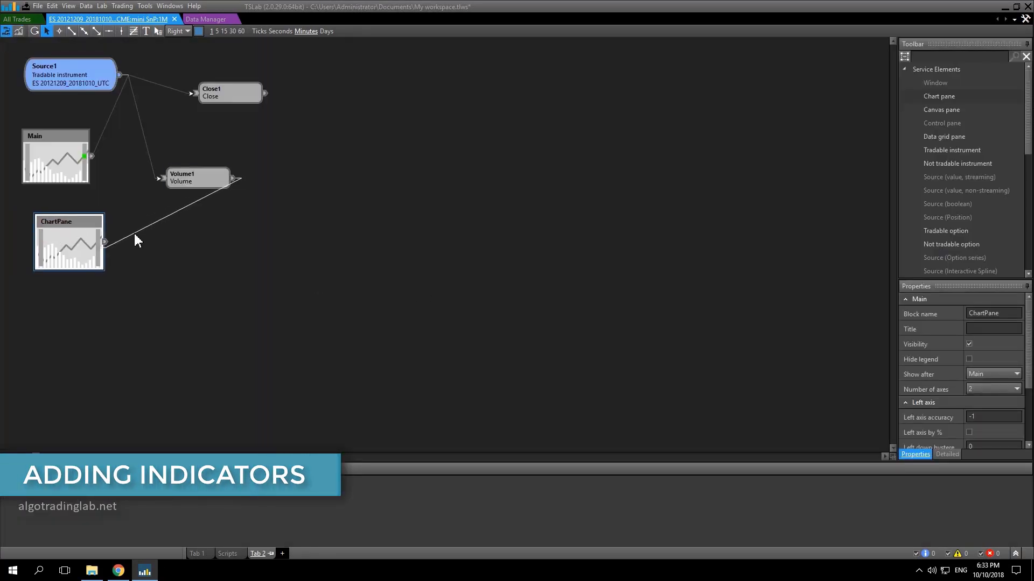
# Add an SMA indicator block wired into the Main pane and view the chart.
pyautogui.click(905, 70)
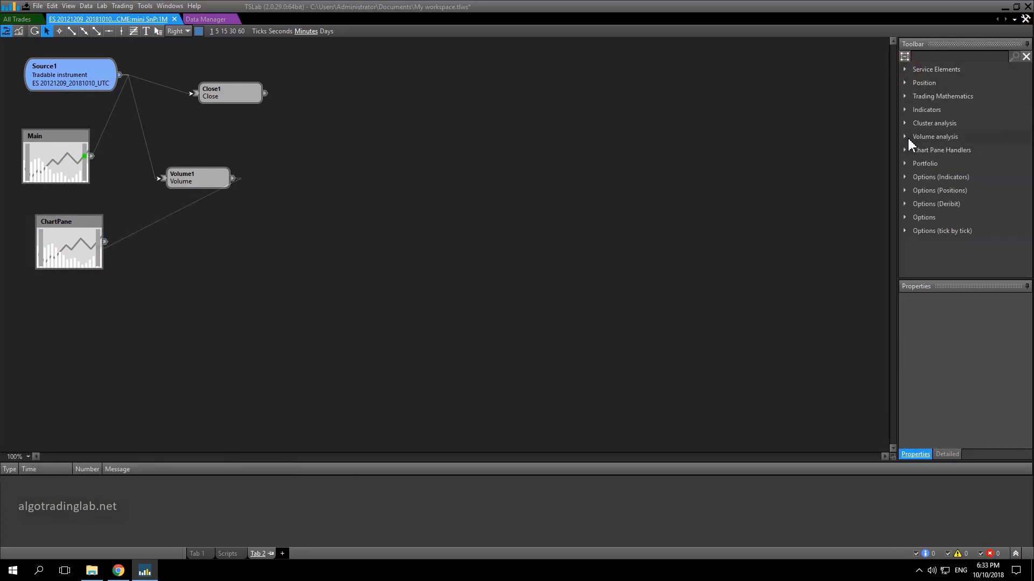
pyautogui.click(905, 110)
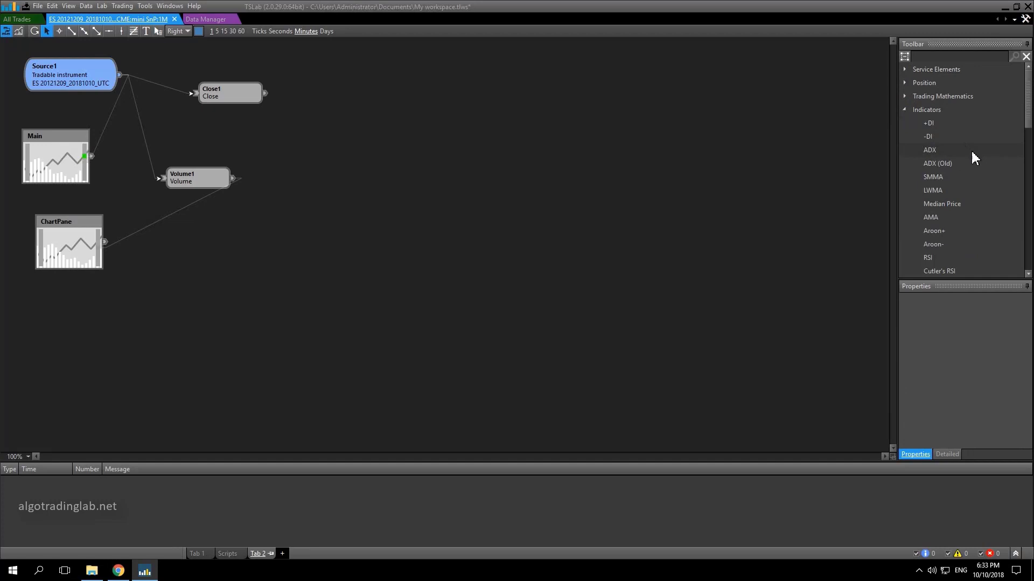
pyautogui.scroll(-3, 973, 171)
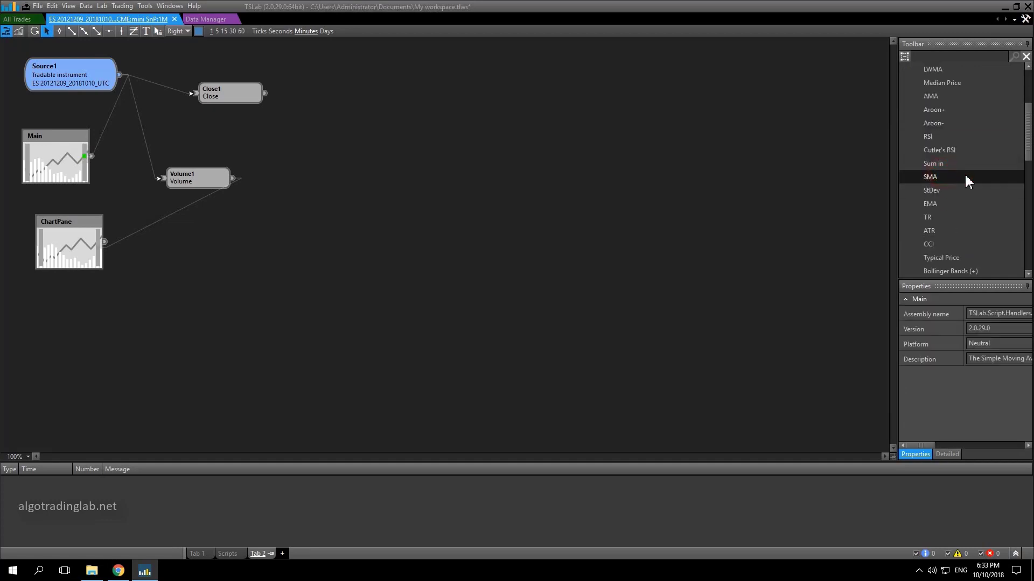
pyautogui.moveTo(964, 173); pyautogui.dragTo(312, 138)
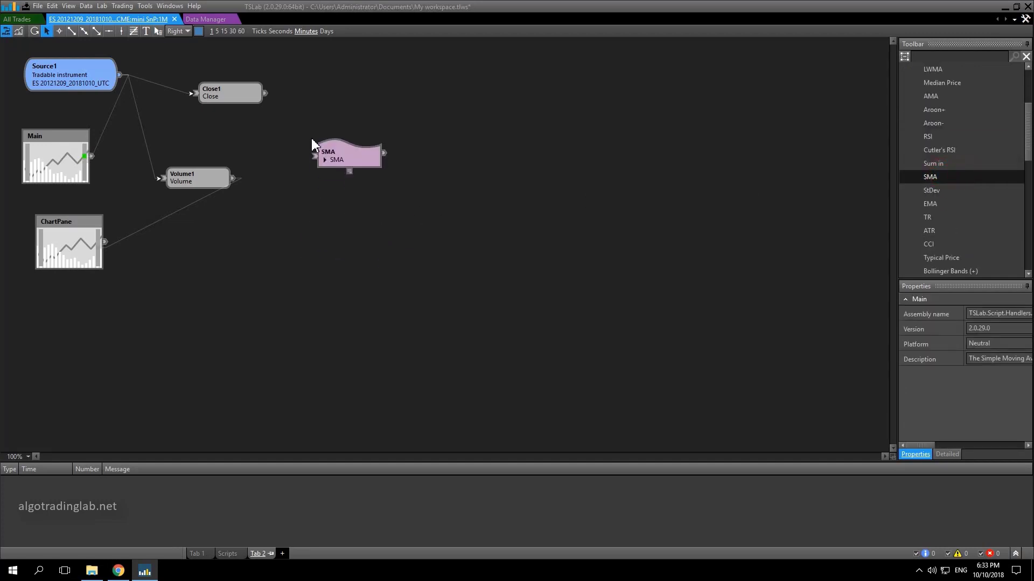
pyautogui.click(383, 153)
pyautogui.moveTo(323, 183); pyautogui.dragTo(85, 161)
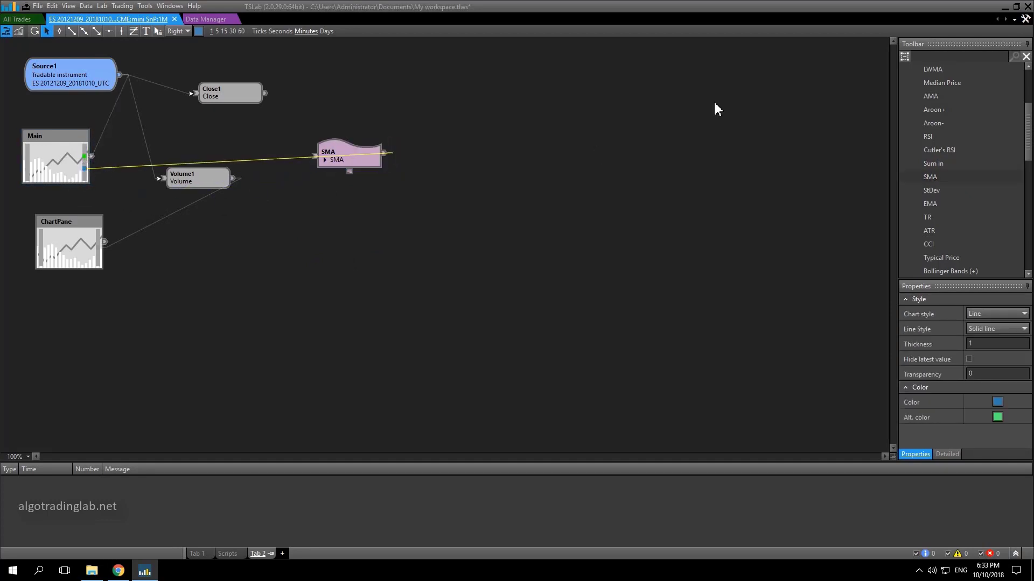
pyautogui.click(17, 31)
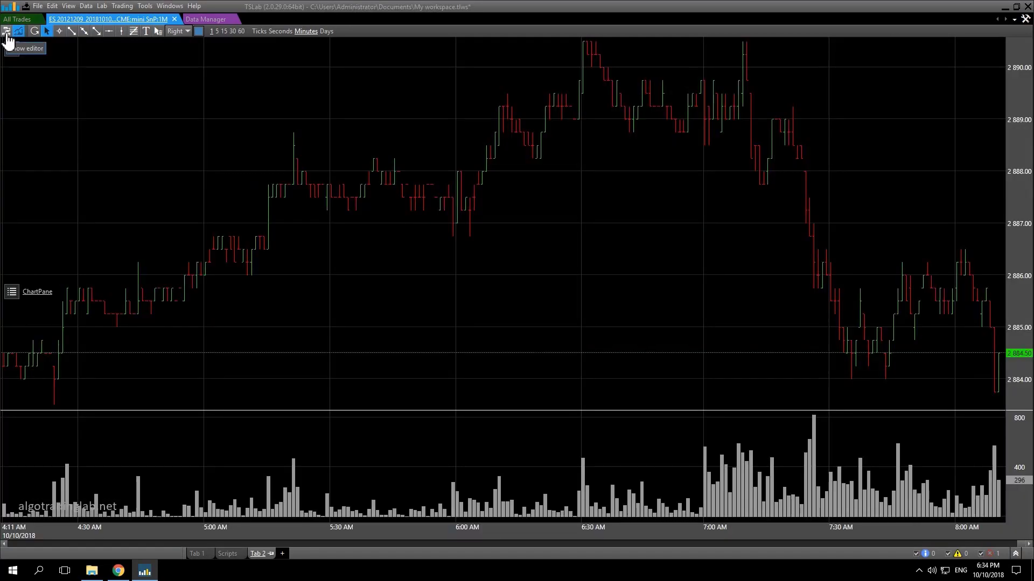
# Back in the block diagram, shift the SMA block and show the error list reporting its inactive input.
pyautogui.click(7, 32)
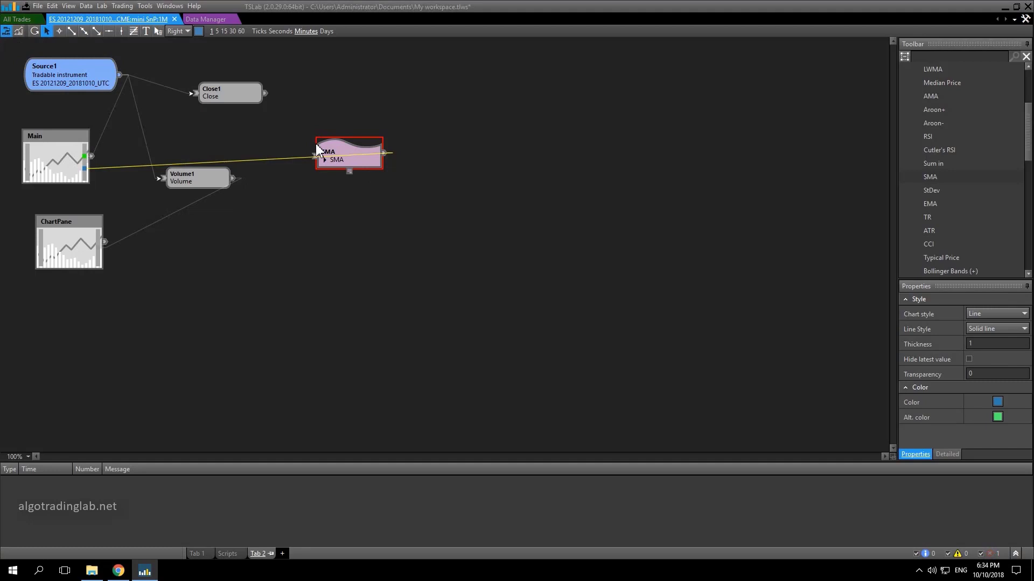
pyautogui.moveTo(331, 145); pyautogui.dragTo(337, 108)
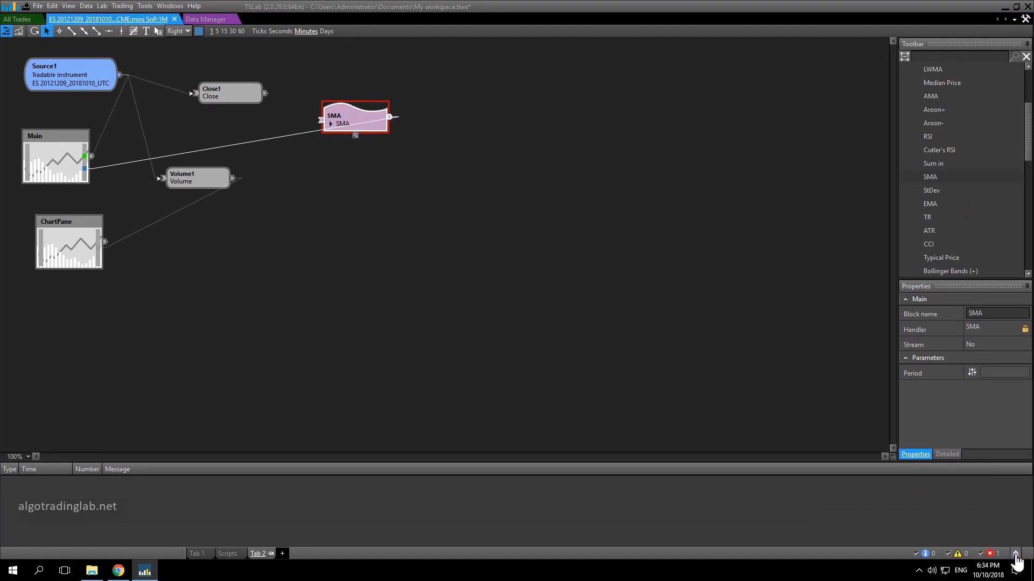
pyautogui.click(1015, 554)
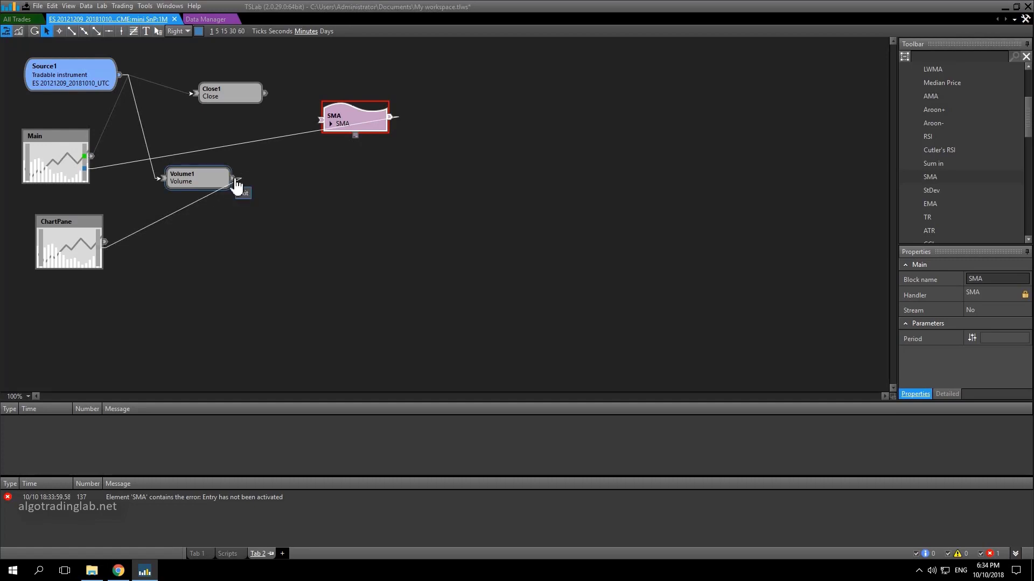
# Replace the Volume1→SMA link with Close1→SMA and view the SMA line over the price bars.
pyautogui.moveTo(233, 179); pyautogui.dragTo(350, 124)
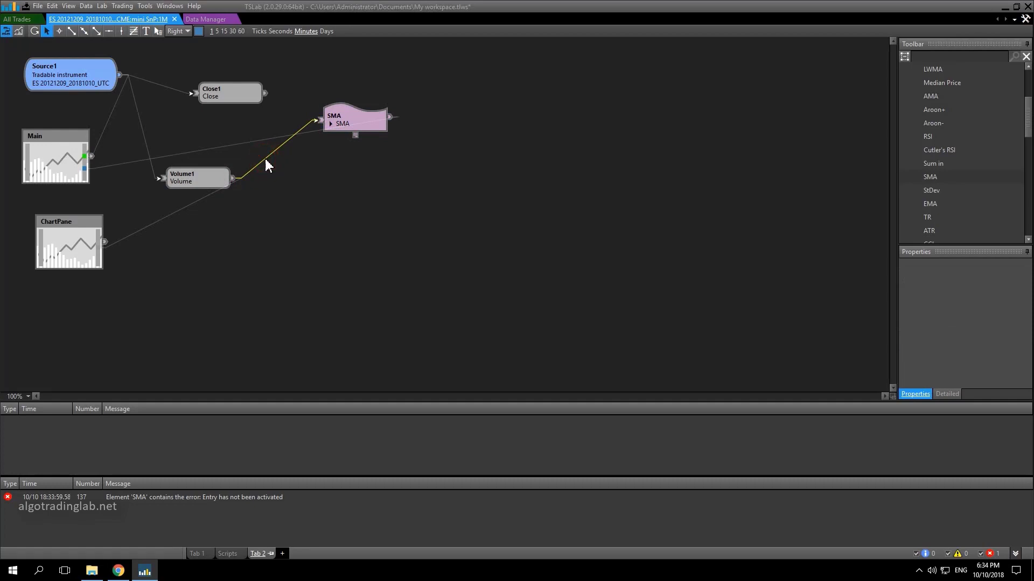
pyautogui.press('Delete')
pyautogui.moveTo(230, 93); pyautogui.dragTo(377, 117)
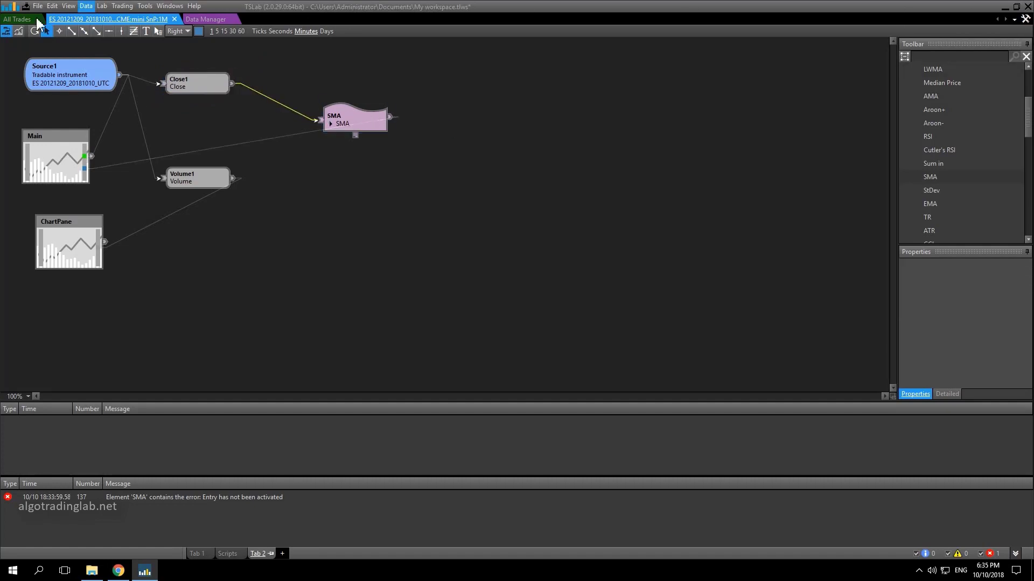
pyautogui.click(18, 32)
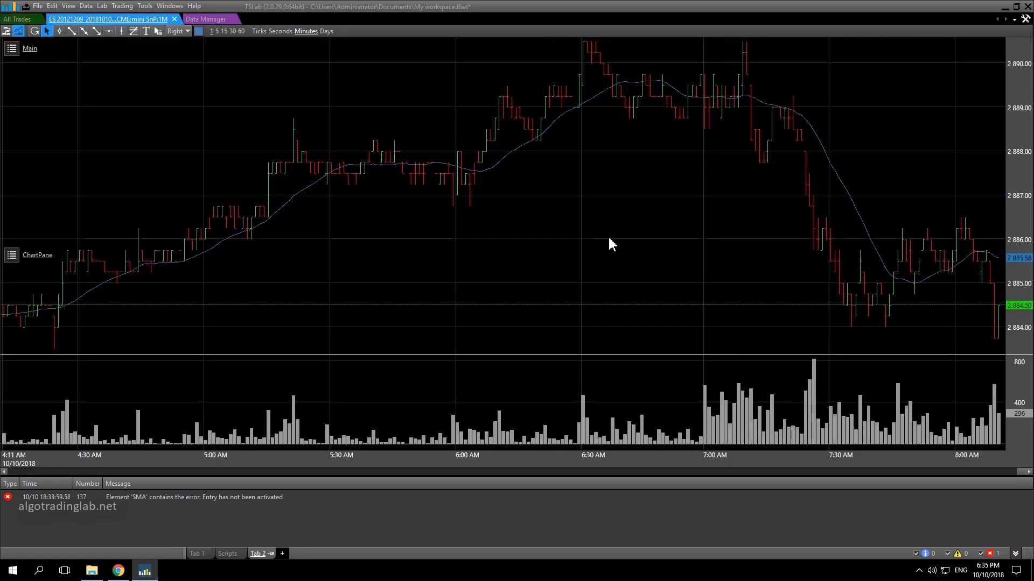
pyautogui.scroll(-5, 656, 161)
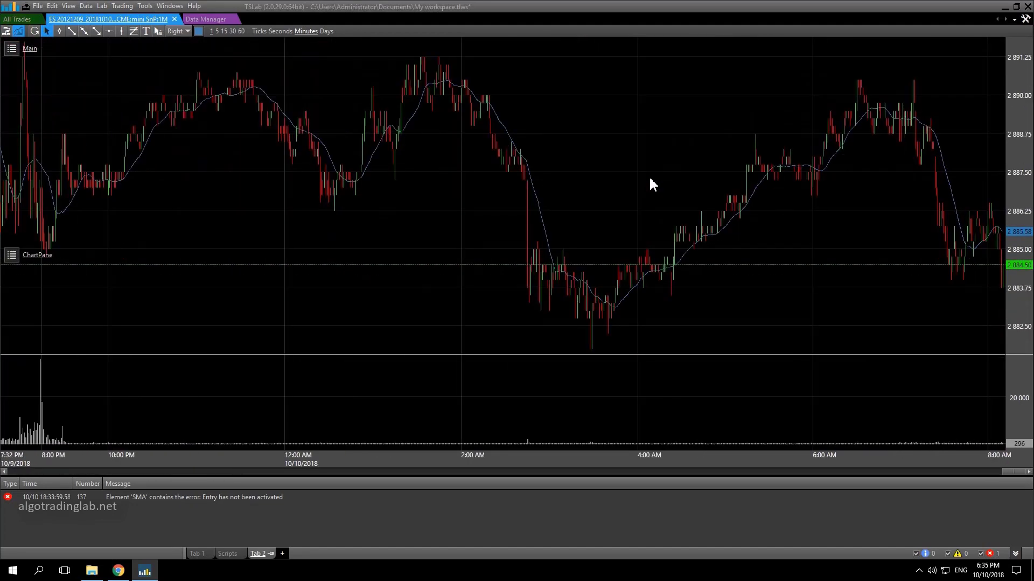
pyautogui.scroll(3, 650, 178)
pyautogui.scroll(3, 651, 179)
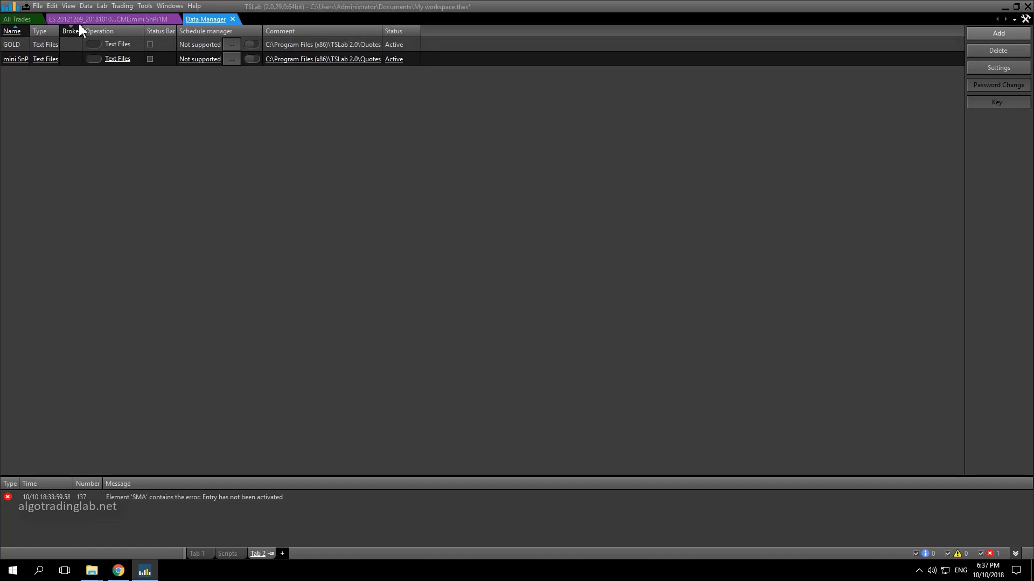
# Open a new chart and its properties, then move the Source1 block left.
pyautogui.click(68, 6)
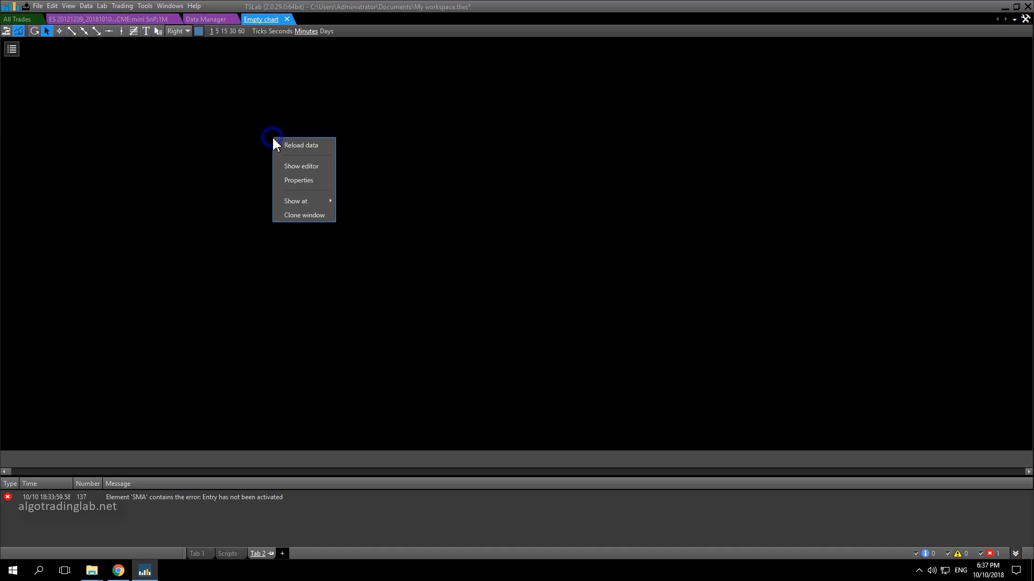
pyautogui.click(303, 183)
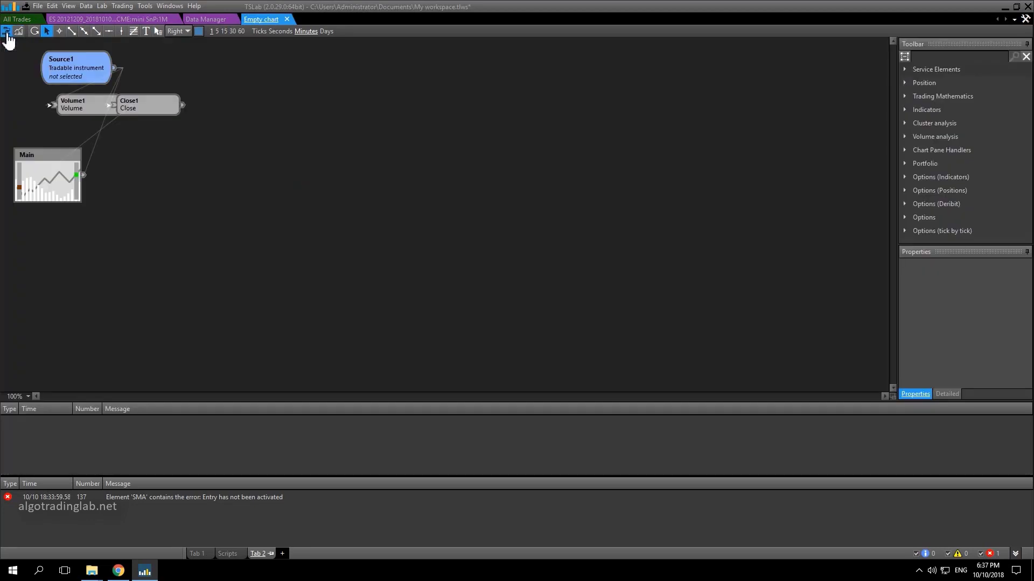
pyautogui.doubleClick(80, 72)
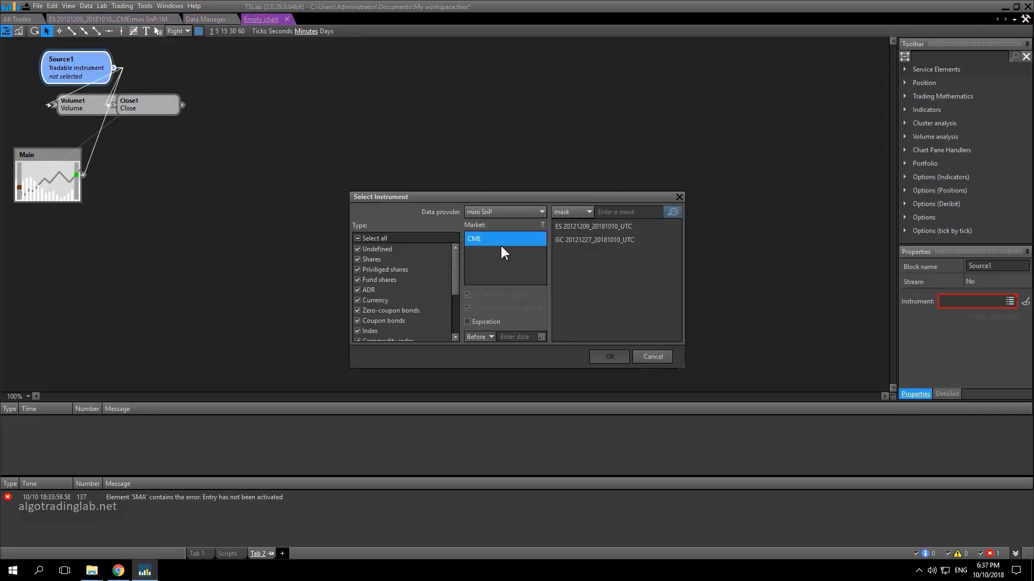
pyautogui.click(679, 197)
pyautogui.moveTo(68, 61); pyautogui.dragTo(41, 64)
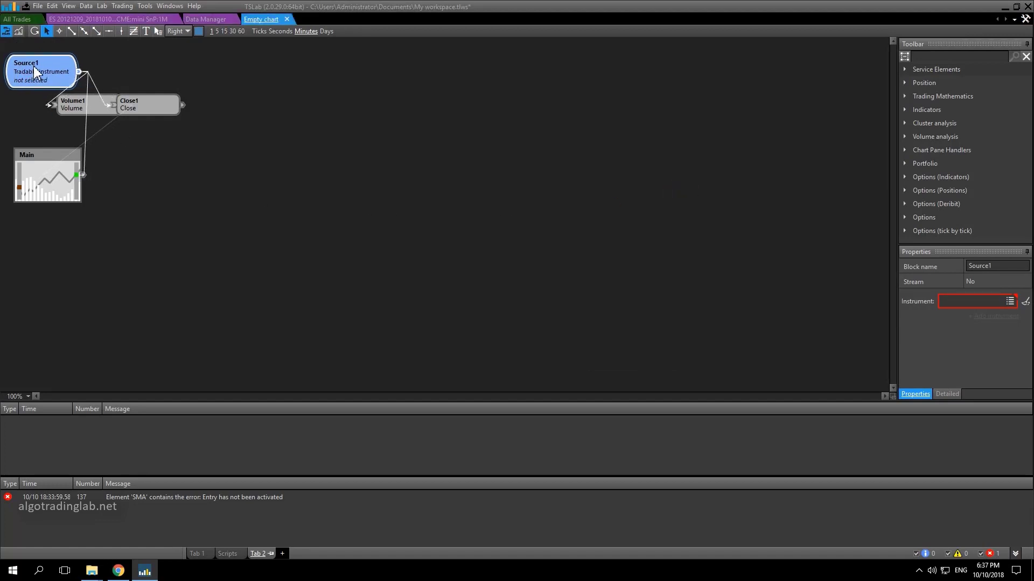
# Set Source1's instrument to the GOLD provider's GC 20121227_20181010_UTC contract.
pyautogui.click(1010, 302)
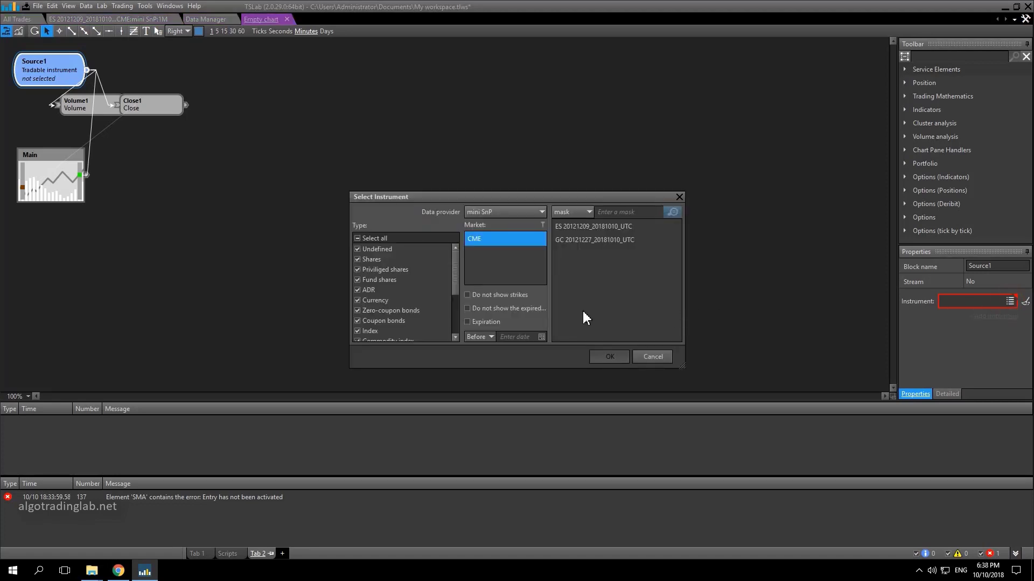
pyautogui.click(485, 213)
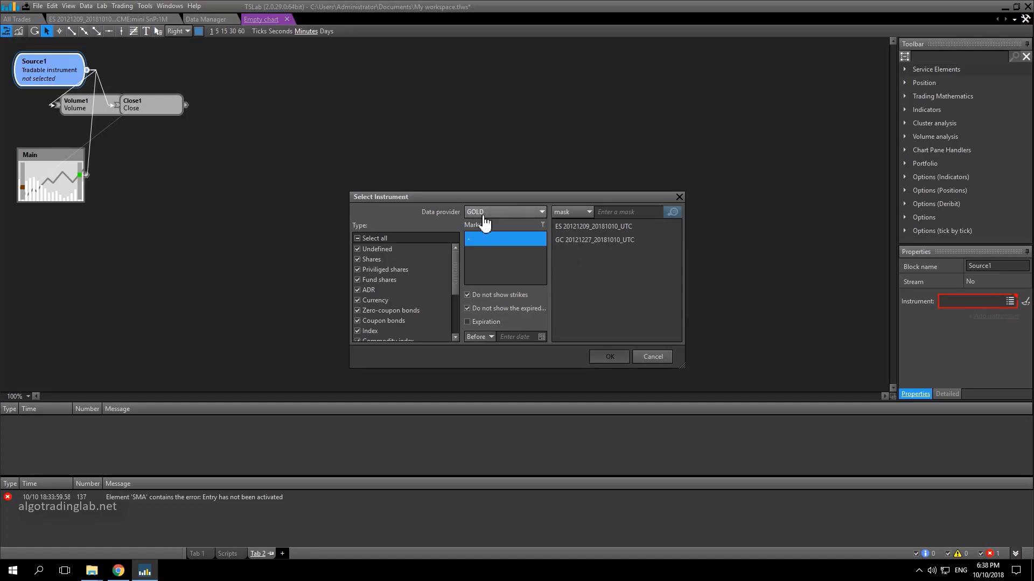
pyautogui.click(537, 231)
pyautogui.click(587, 244)
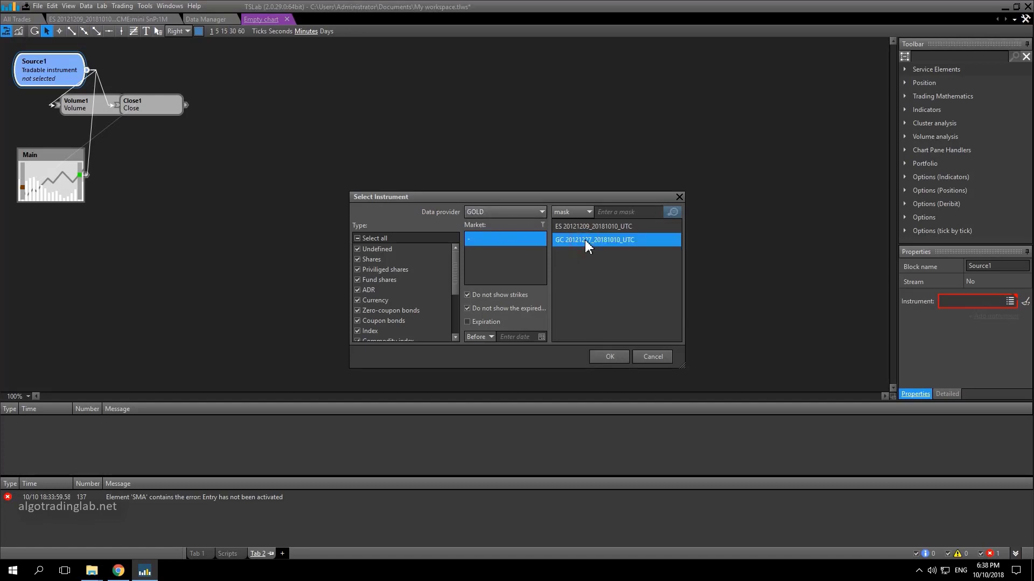
pyautogui.click(608, 357)
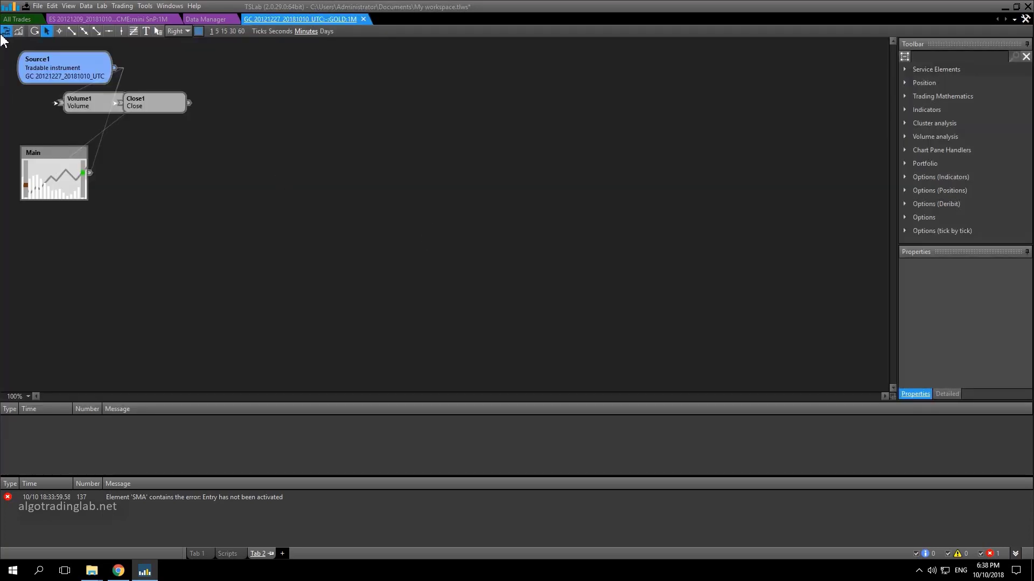
# Preview the gold price chart.
pyautogui.click(19, 30)
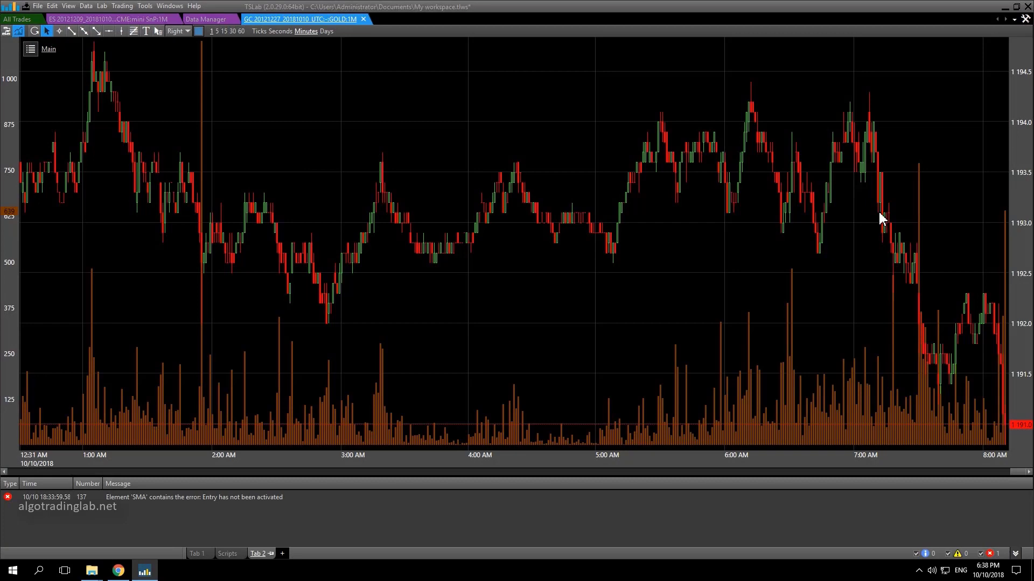
pyautogui.scroll(-10, 879, 213)
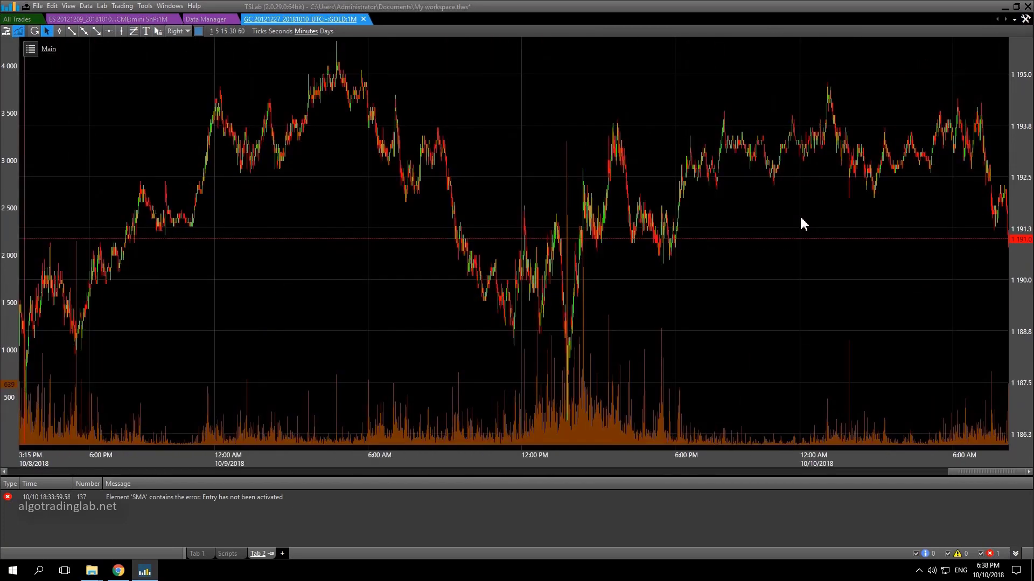
pyautogui.scroll(-3, 798, 223)
pyautogui.scroll(6, 794, 222)
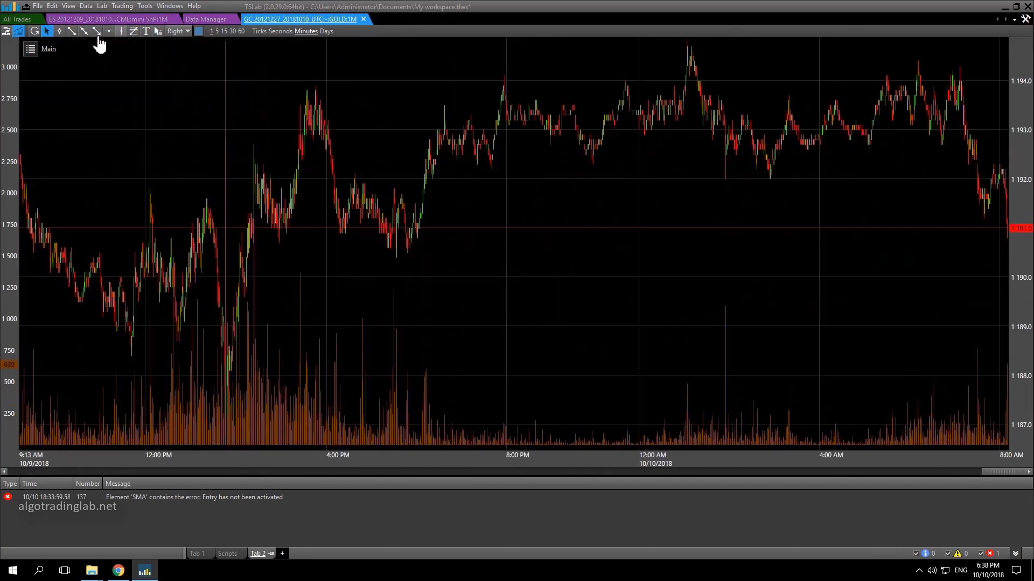
# Delete the Volume1 block and rearrange Close1 and Main in the scheme editor.
pyautogui.click(6, 30)
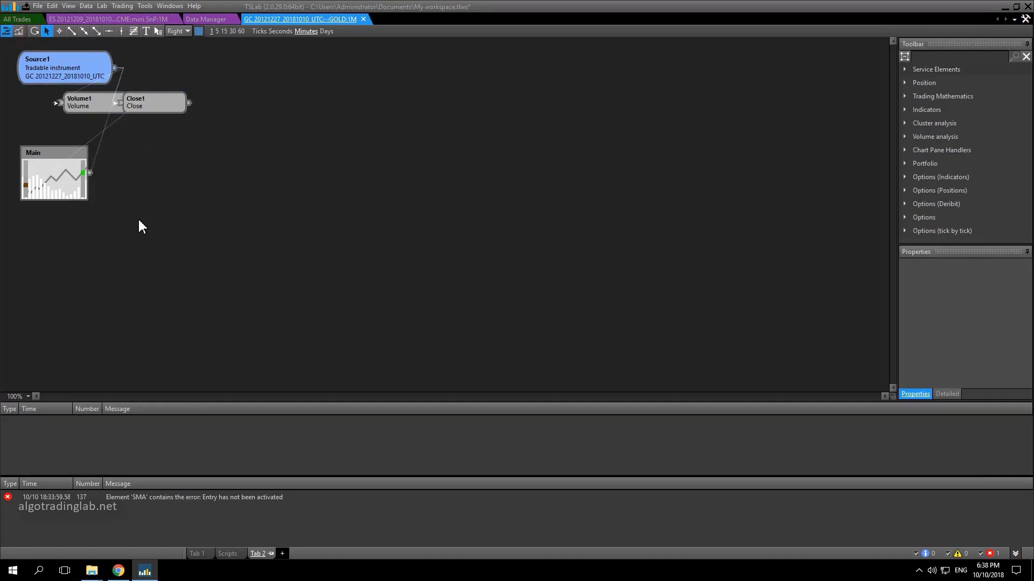
pyautogui.moveTo(141, 105); pyautogui.dragTo(237, 95)
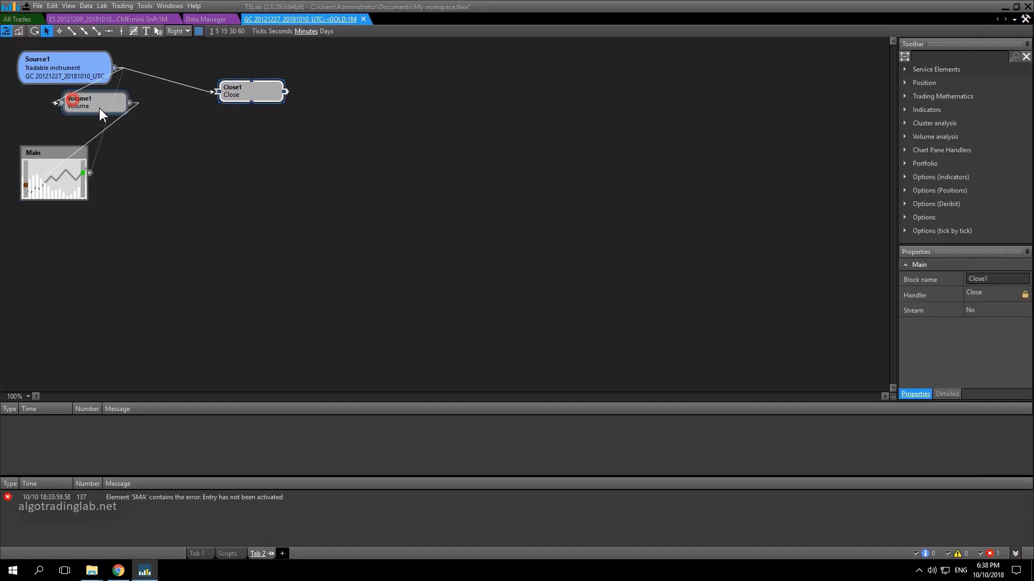
pyautogui.moveTo(99, 108); pyautogui.dragTo(207, 159)
pyautogui.moveTo(47, 160); pyautogui.dragTo(49, 136)
pyautogui.click(183, 152)
pyautogui.press('Delete')
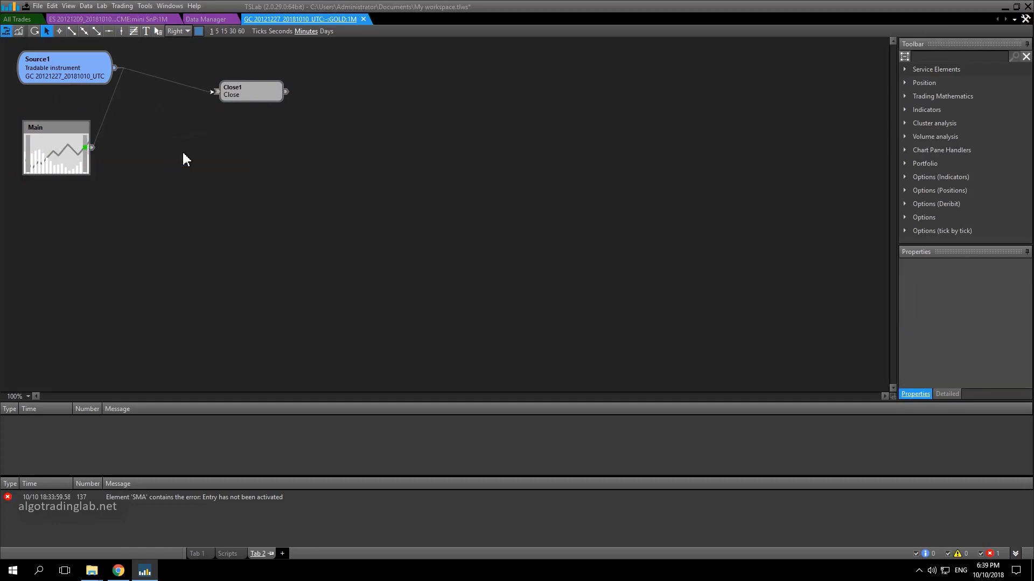
pyautogui.moveTo(44, 146)
pyautogui.mouseDown()
pyautogui.moveTo(54, 133)
pyautogui.moveTo(45, 134)
pyautogui.mouseUp()
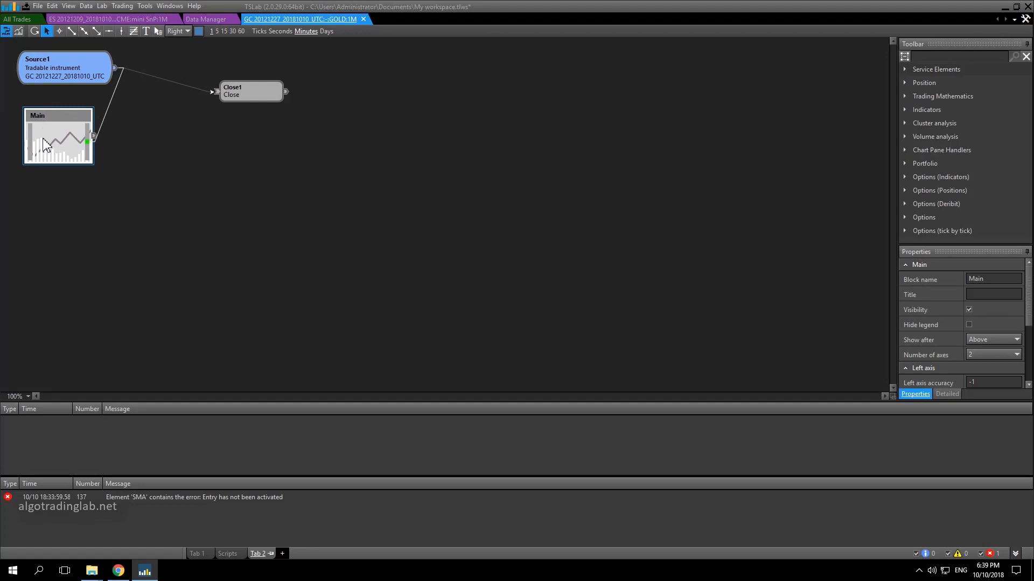
# Add a Chart pane block from Service Elements via a 'char' search, then search for ATR.
pyautogui.click(931, 56)
pyautogui.write('char')
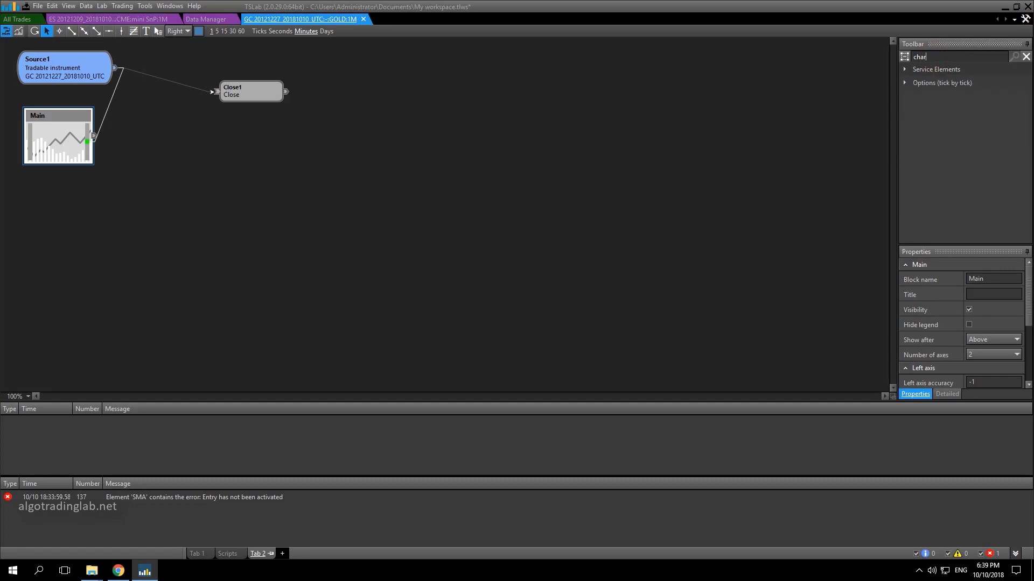
pyautogui.click(904, 70)
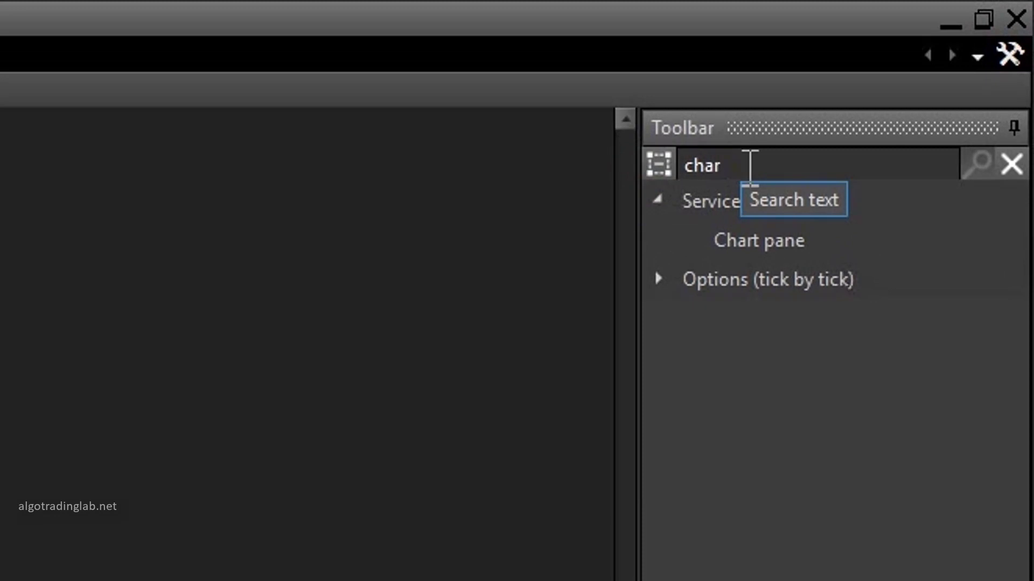
pyautogui.moveTo(759, 240); pyautogui.dragTo(39, 209)
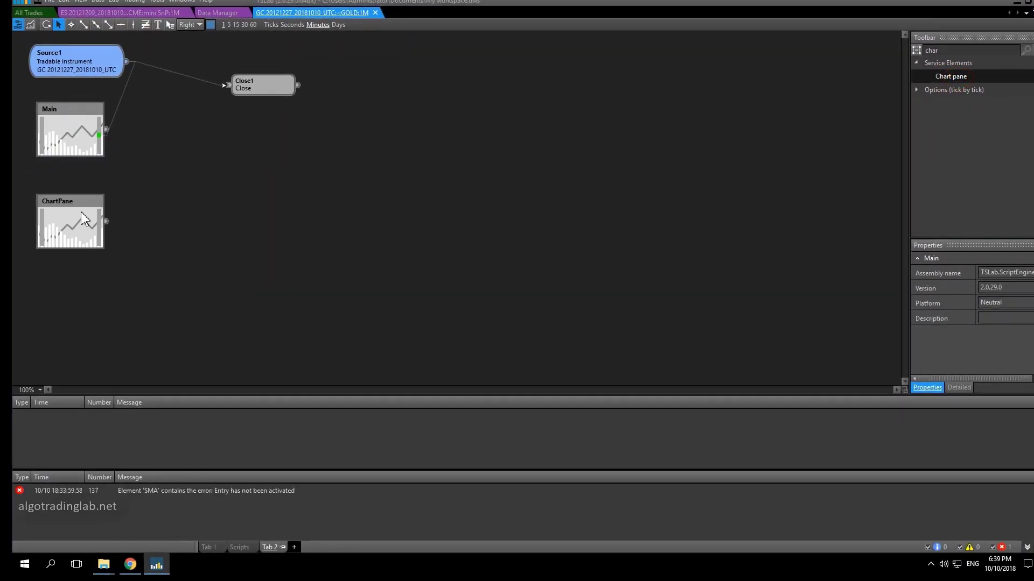
pyautogui.click(81, 211)
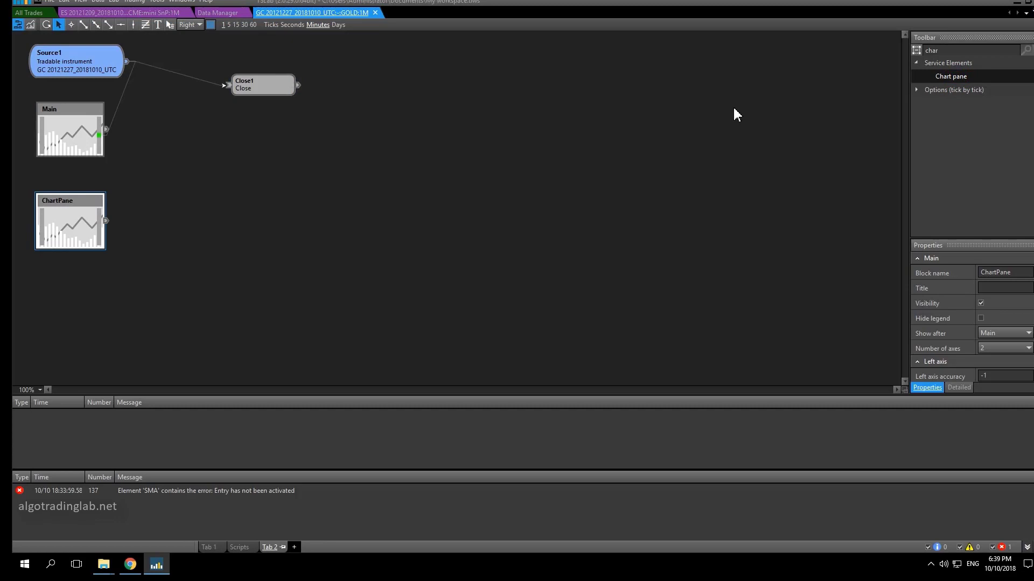
pyautogui.doubleClick(942, 51)
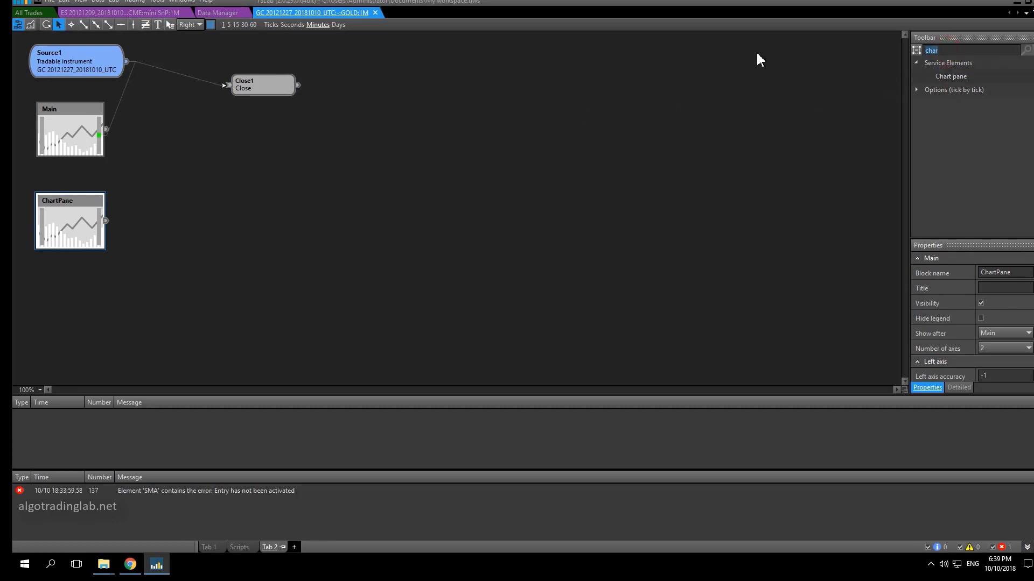
pyautogui.write('ATR')
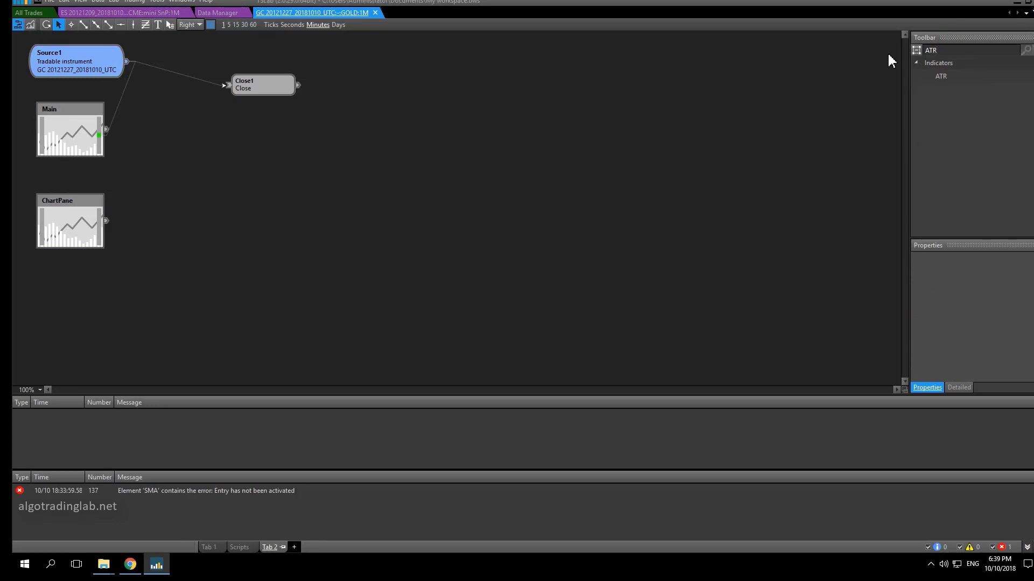
# Add an ATR block fed by Source1 and wire its output into ChartPane.
pyautogui.moveTo(940, 75); pyautogui.dragTo(191, 173)
pyautogui.moveTo(261, 182); pyautogui.dragTo(99, 246)
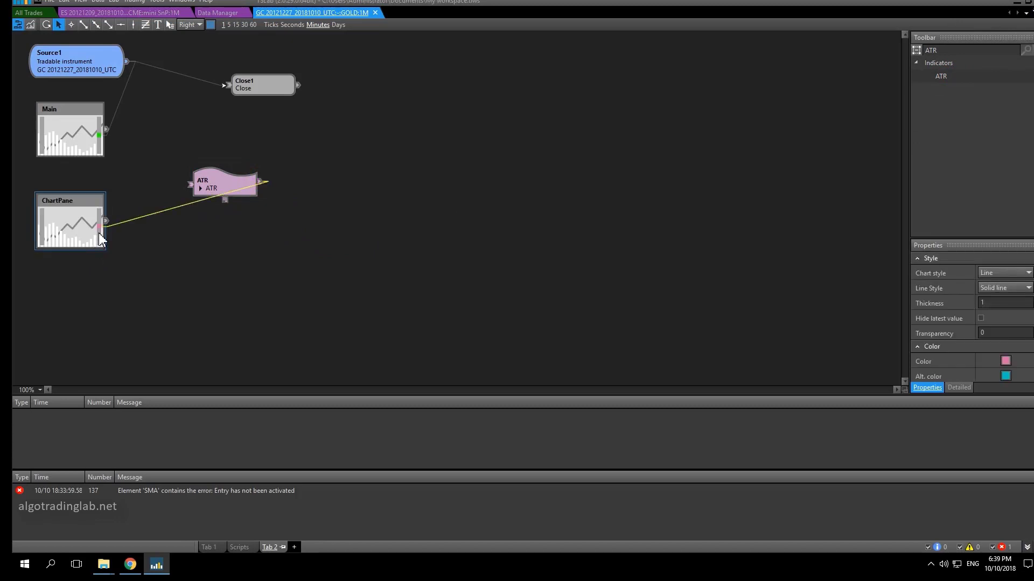
pyautogui.click(231, 192)
pyautogui.moveTo(209, 164); pyautogui.dragTo(191, 144)
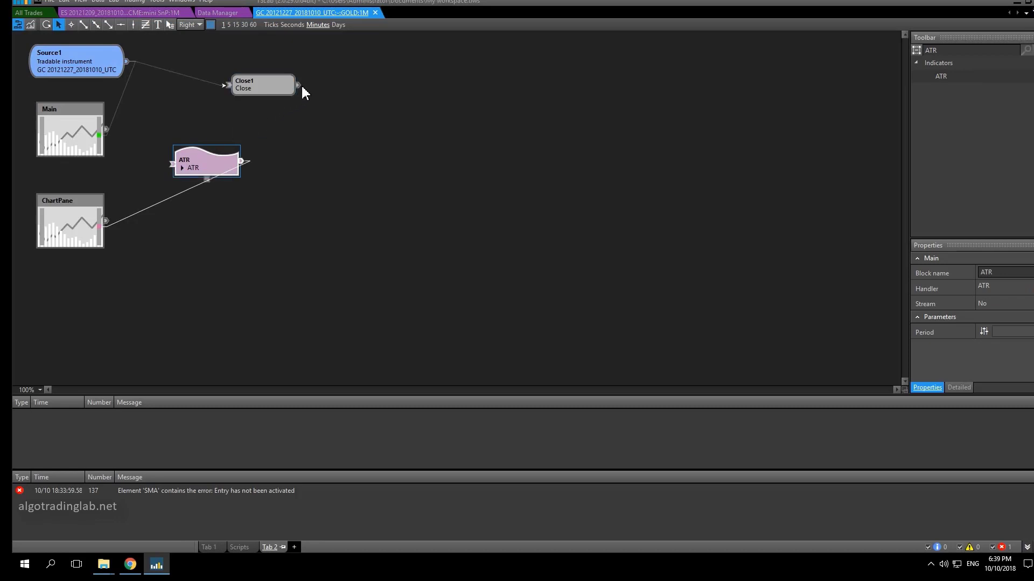
pyautogui.moveTo(299, 85)
pyautogui.mouseDown()
pyautogui.moveTo(300, 95)
pyautogui.moveTo(173, 166)
pyautogui.moveTo(184, 171)
pyautogui.moveTo(285, 93)
pyautogui.mouseUp()
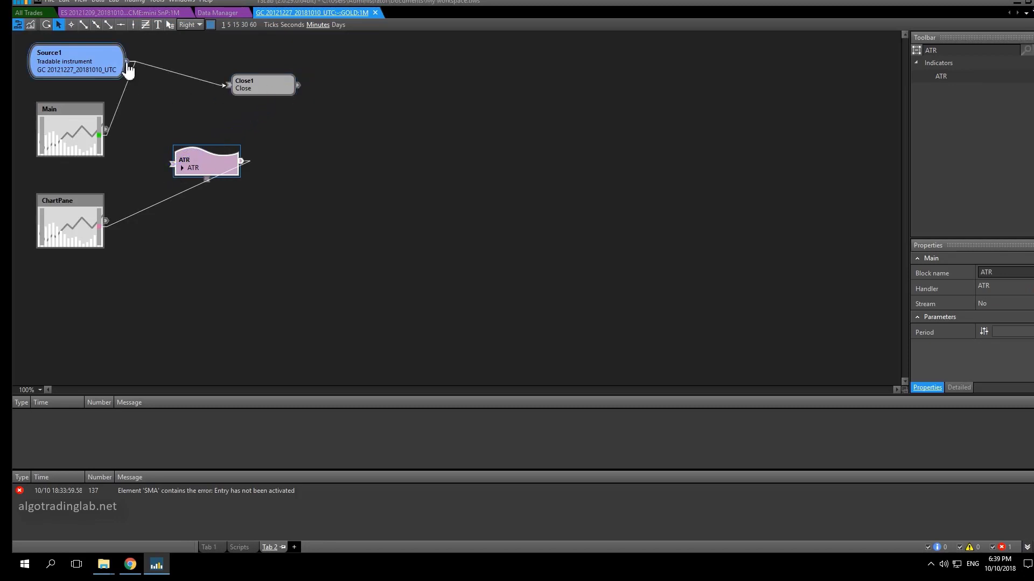
pyautogui.moveTo(128, 69); pyautogui.dragTo(172, 164)
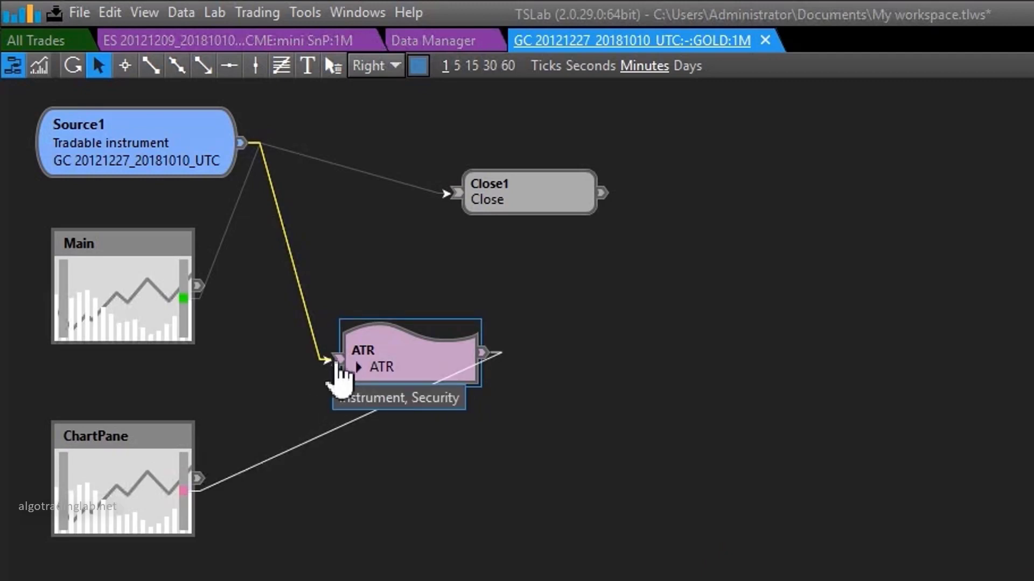
pyautogui.click(388, 356)
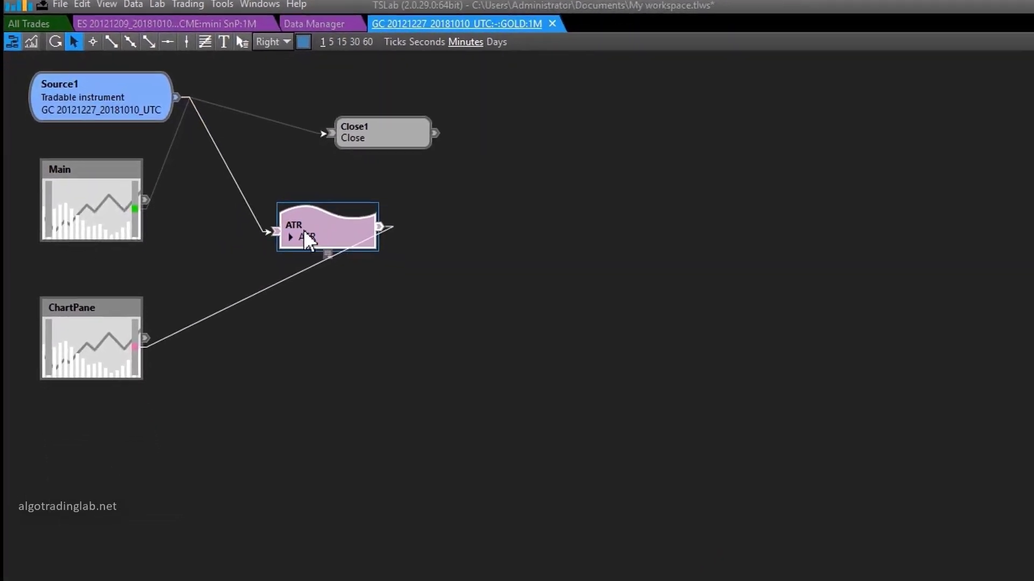
# In chart view, lower the pane splitter so the price pane dwarfs the ATR pane.
pyautogui.click(32, 42)
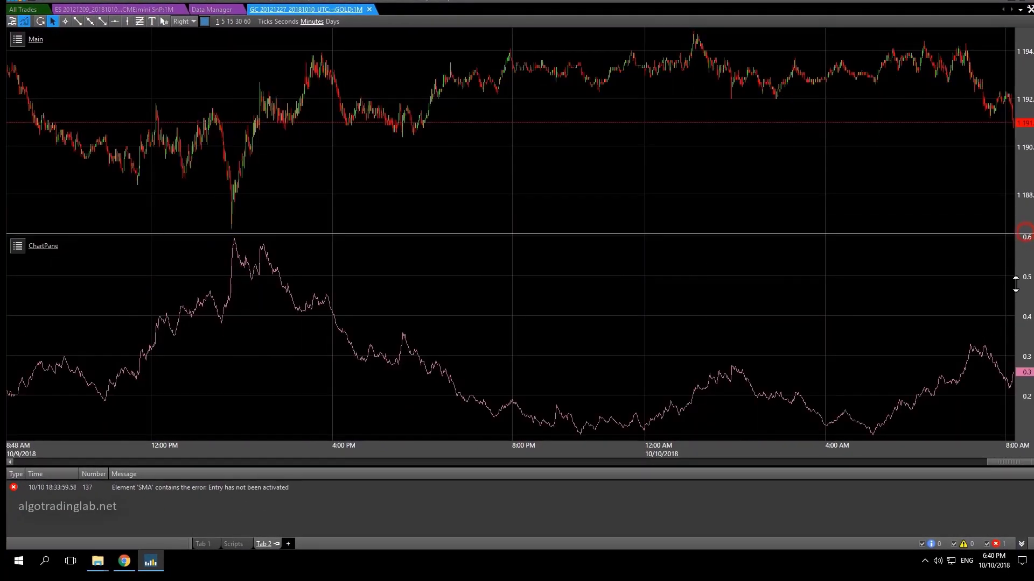
pyautogui.moveTo(1015, 234); pyautogui.dragTo(875, 362)
pyautogui.scroll(4, 864, 301)
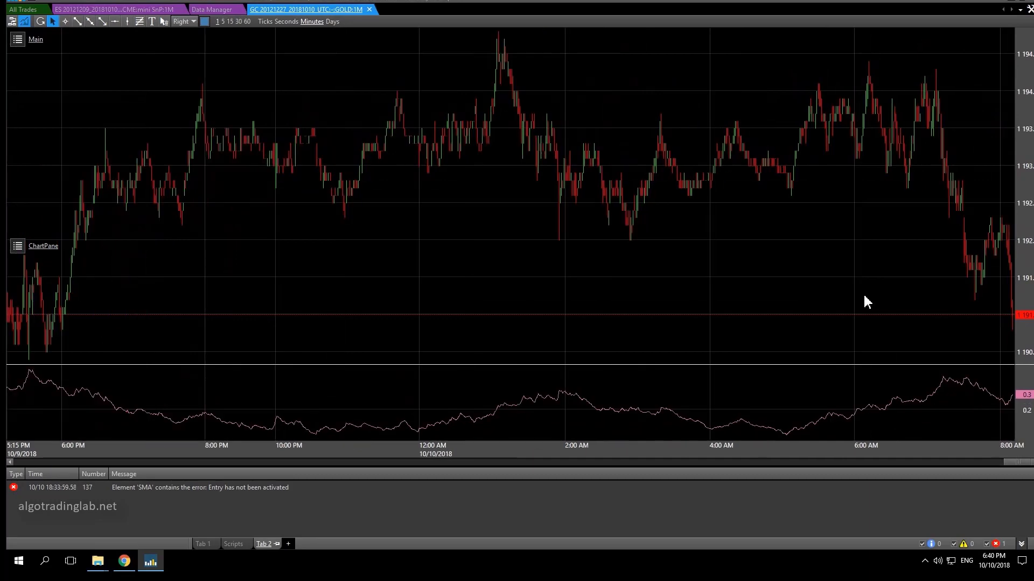
pyautogui.scroll(3, 864, 301)
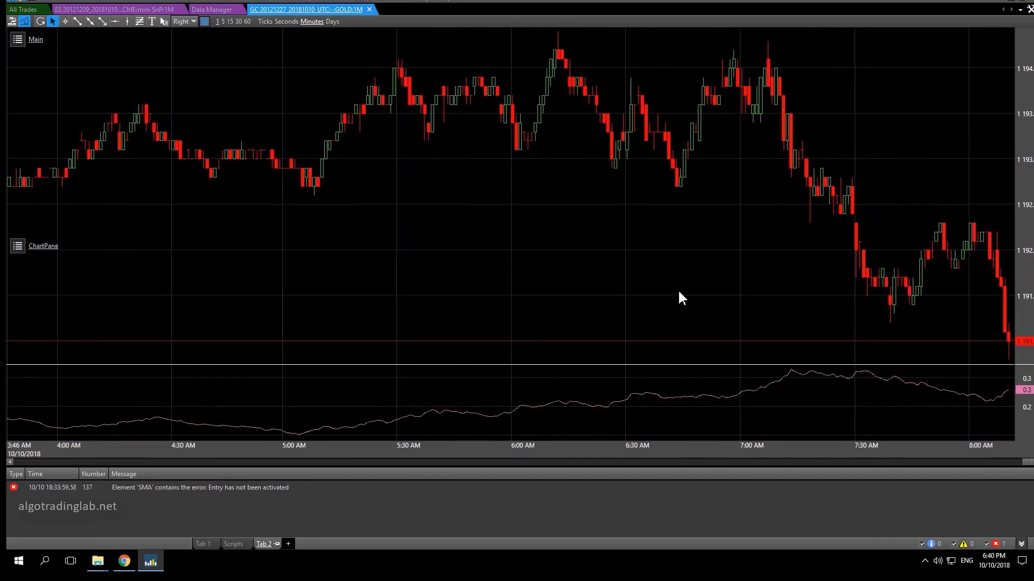
pyautogui.scroll(-5, 797, 216)
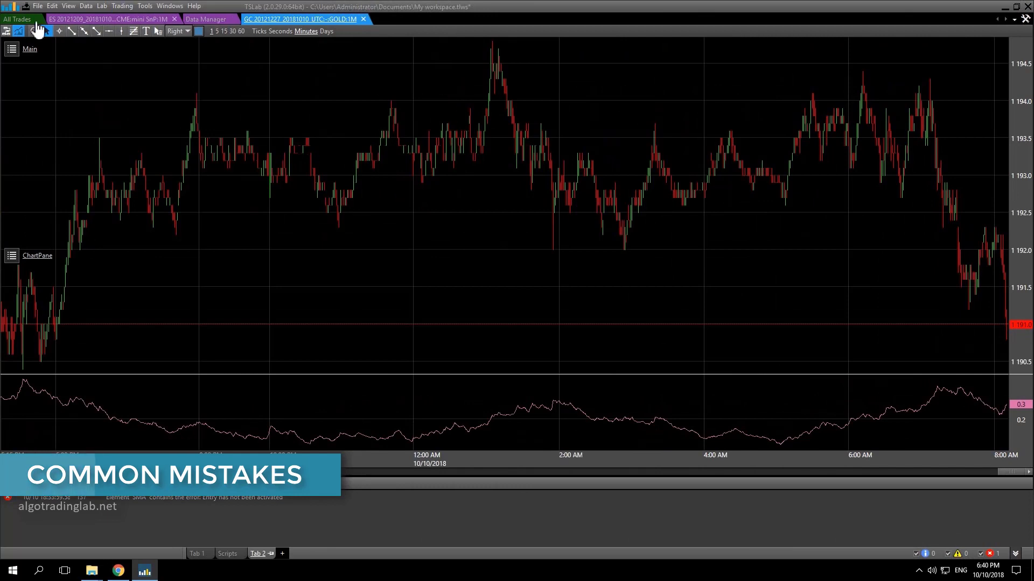
# Open the scheme's Properties on the Chart page and enlarge the dialog.
pyautogui.click(7, 32)
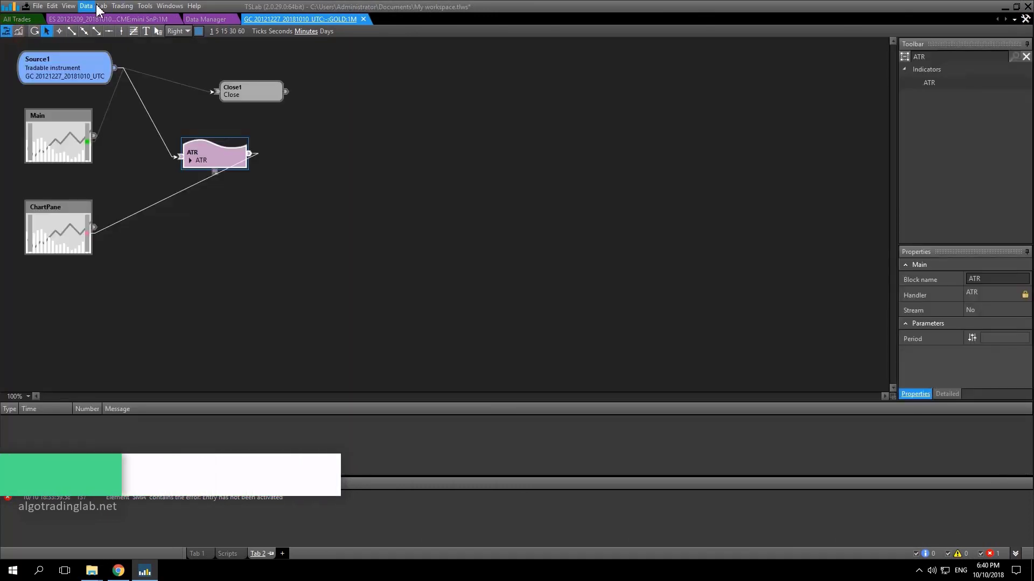
pyautogui.rightClick(321, 131)
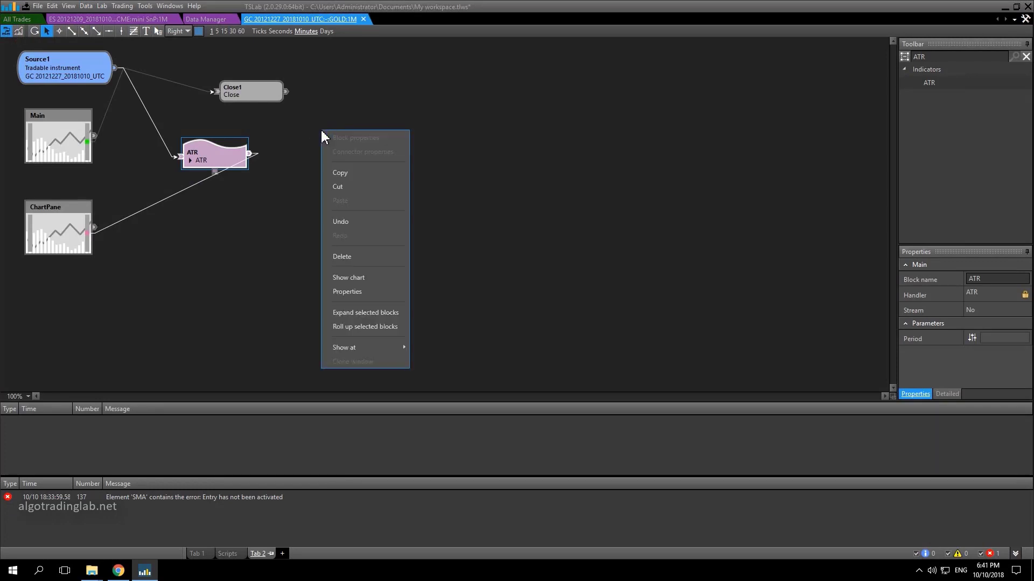
pyautogui.click(356, 292)
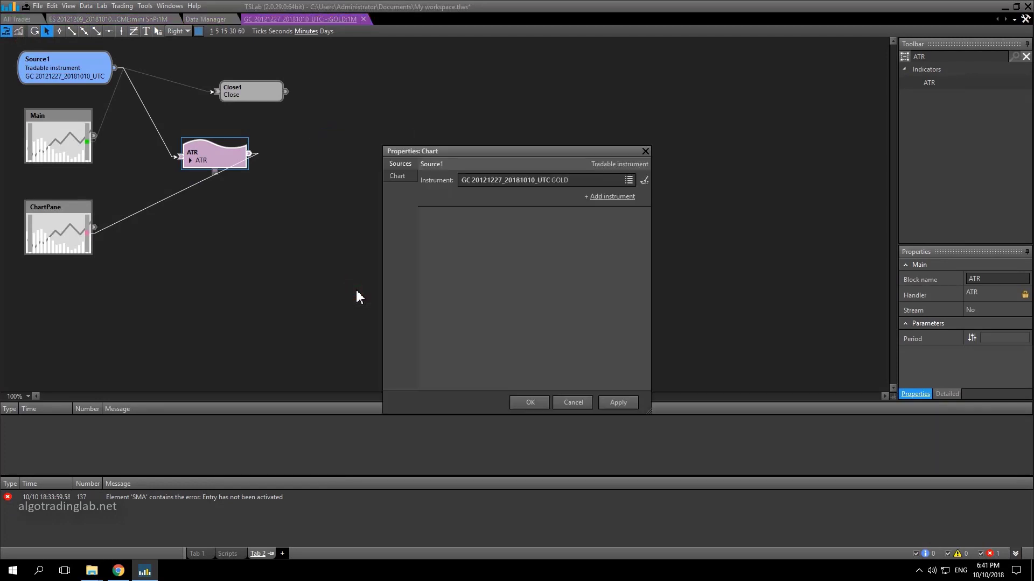
pyautogui.click(399, 178)
pyautogui.moveTo(545, 154); pyautogui.dragTo(537, 106)
pyautogui.moveTo(641, 362); pyautogui.dragTo(809, 515)
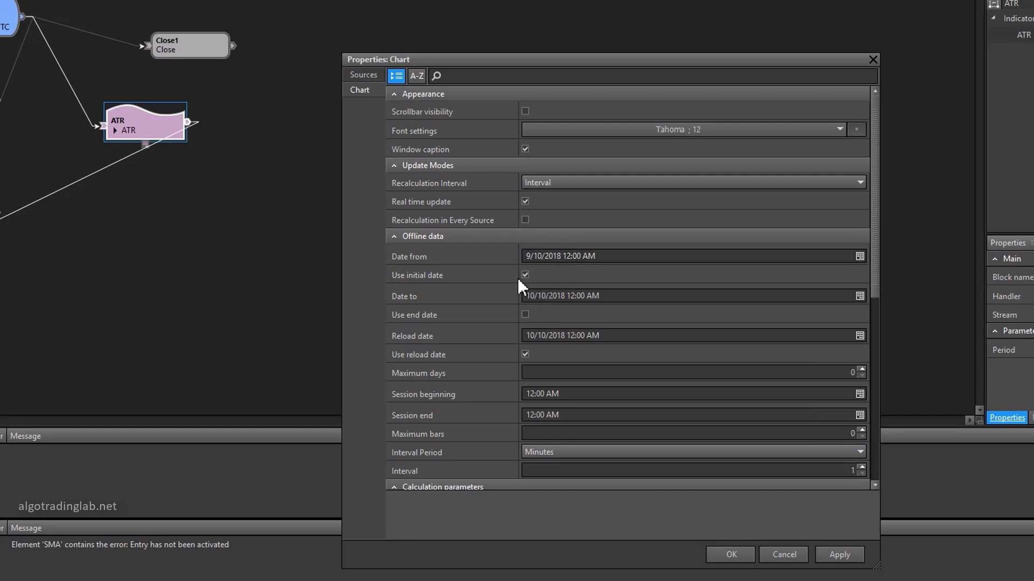
# Change the Date from month to 12, making it 12/10/2018.
pyautogui.click(530, 253)
pyautogui.click(532, 256)
pyautogui.write('12')
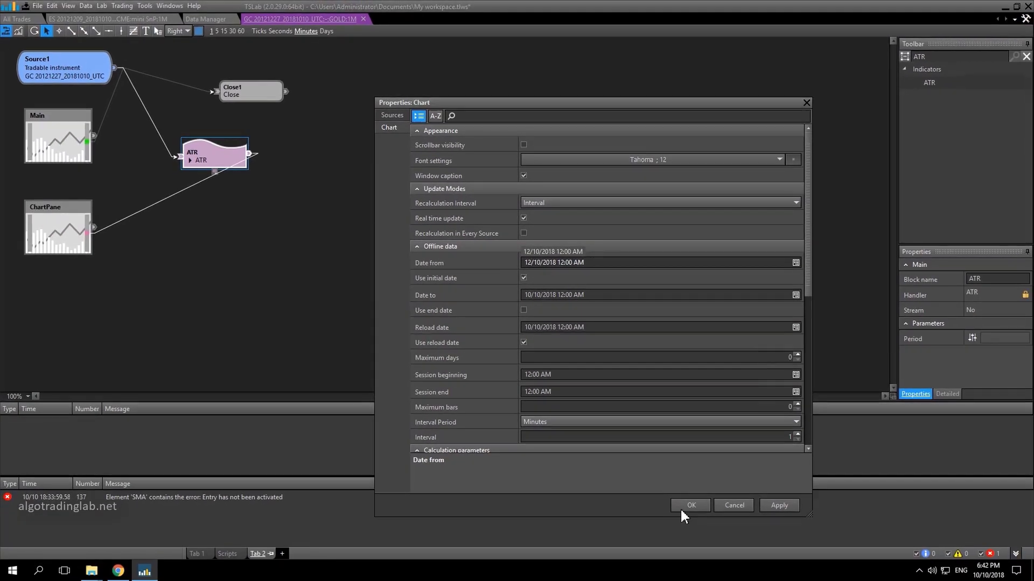
# Apply the new date, then uncheck Use initial date in chart Properties and confirm.
pyautogui.click(724, 553)
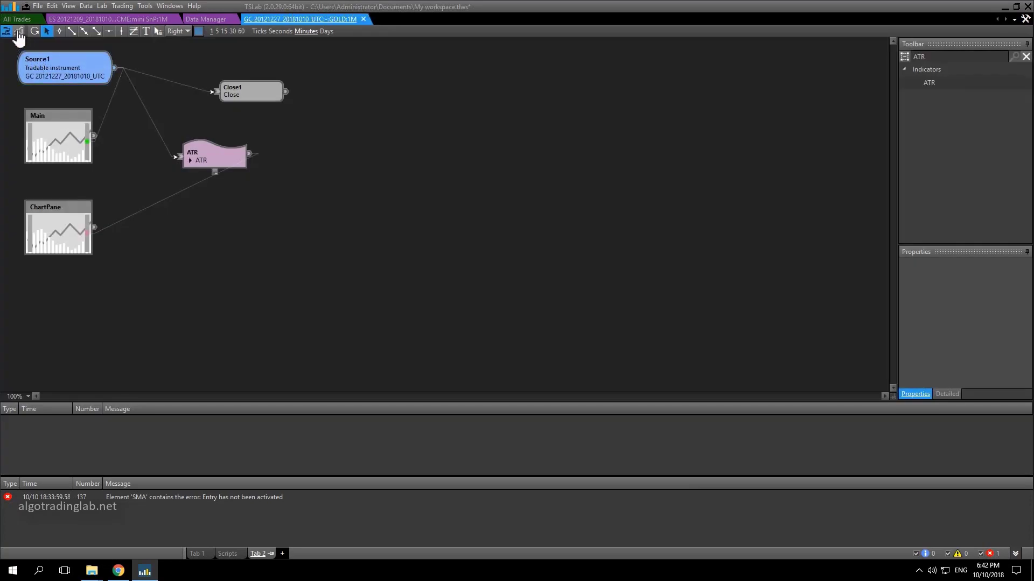
pyautogui.click(19, 30)
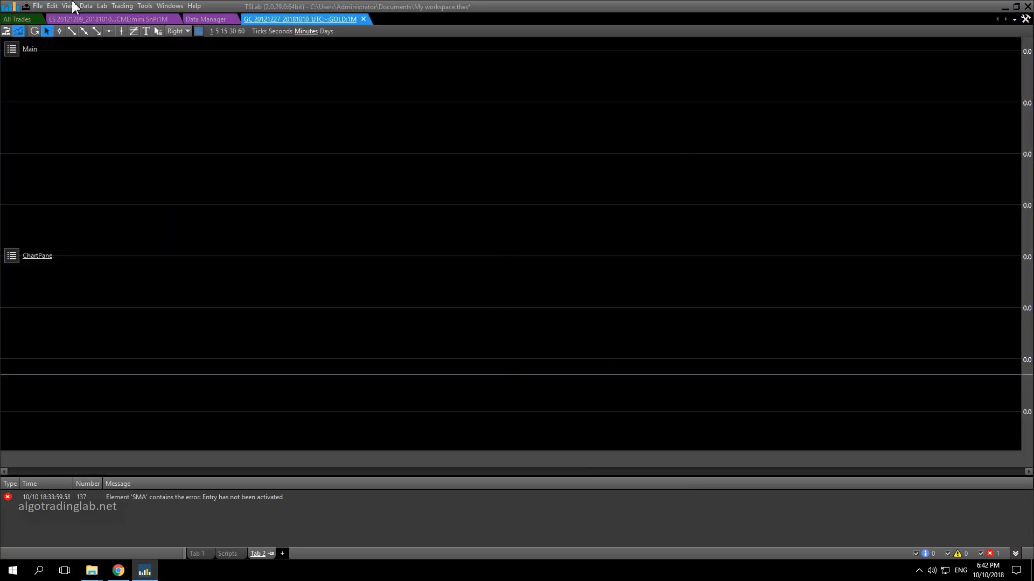
pyautogui.click(7, 30)
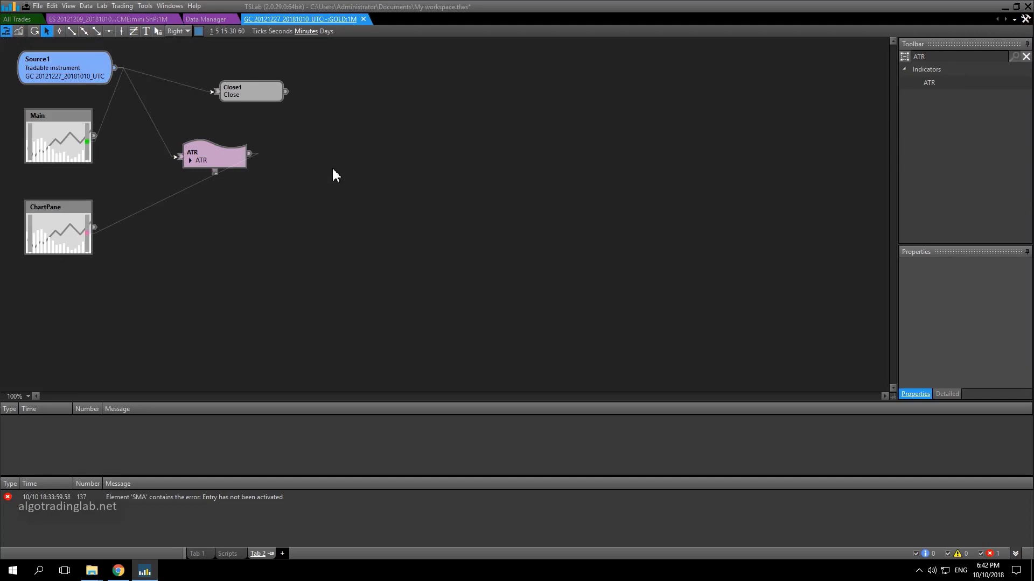
pyautogui.rightClick(308, 127)
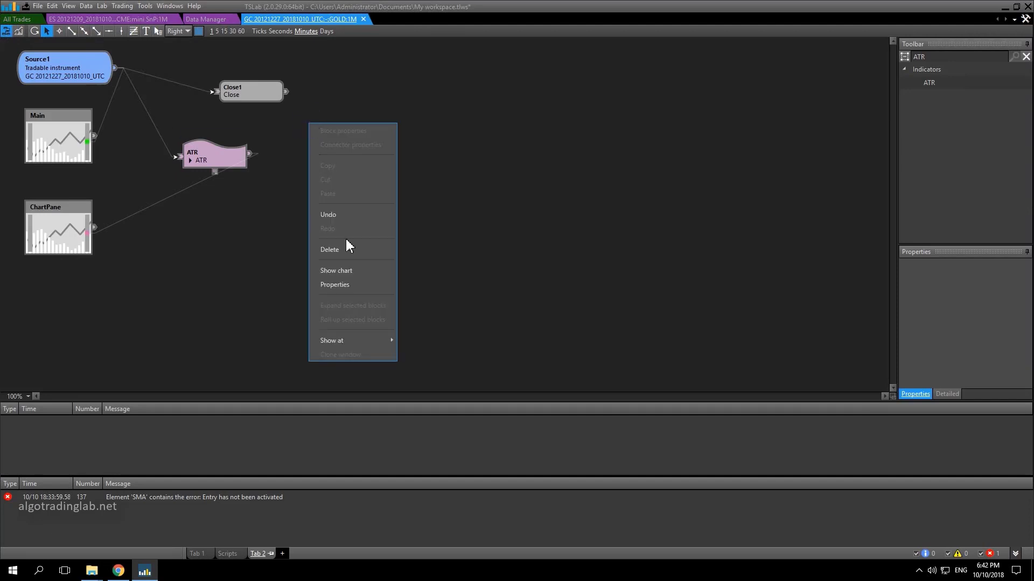
pyautogui.click(336, 284)
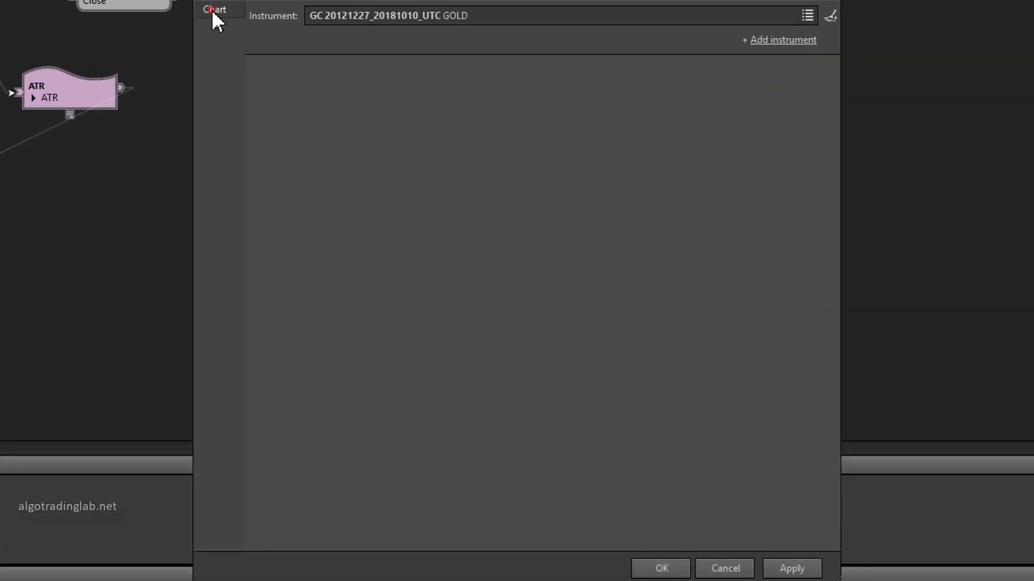
pyautogui.click(246, 39)
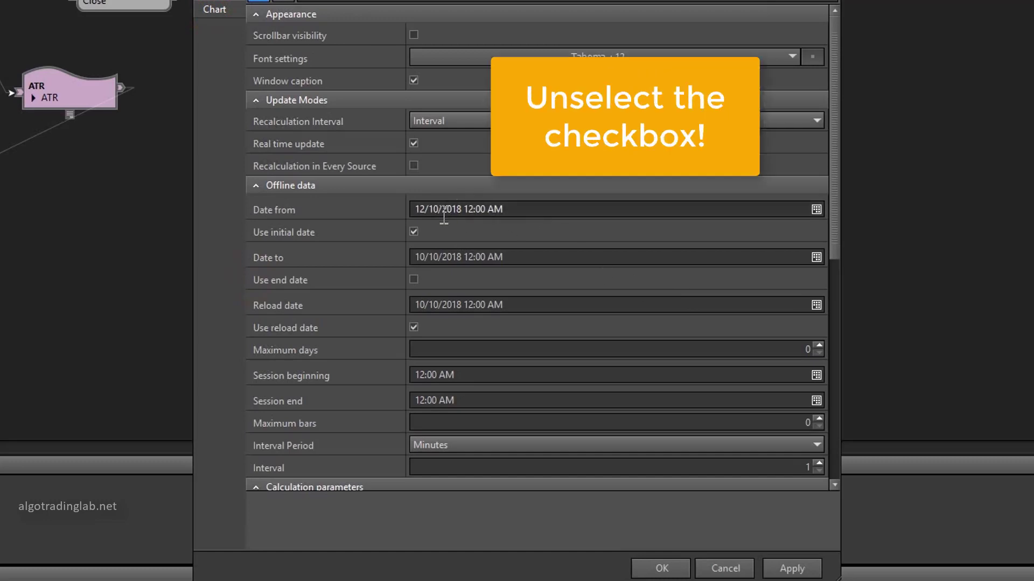
pyautogui.click(413, 231)
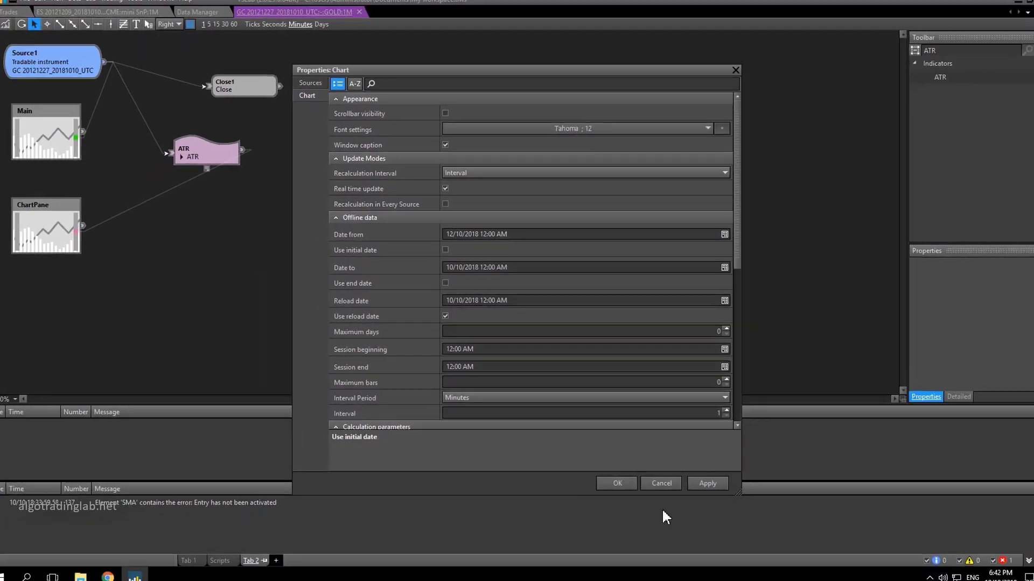
pyautogui.click(651, 548)
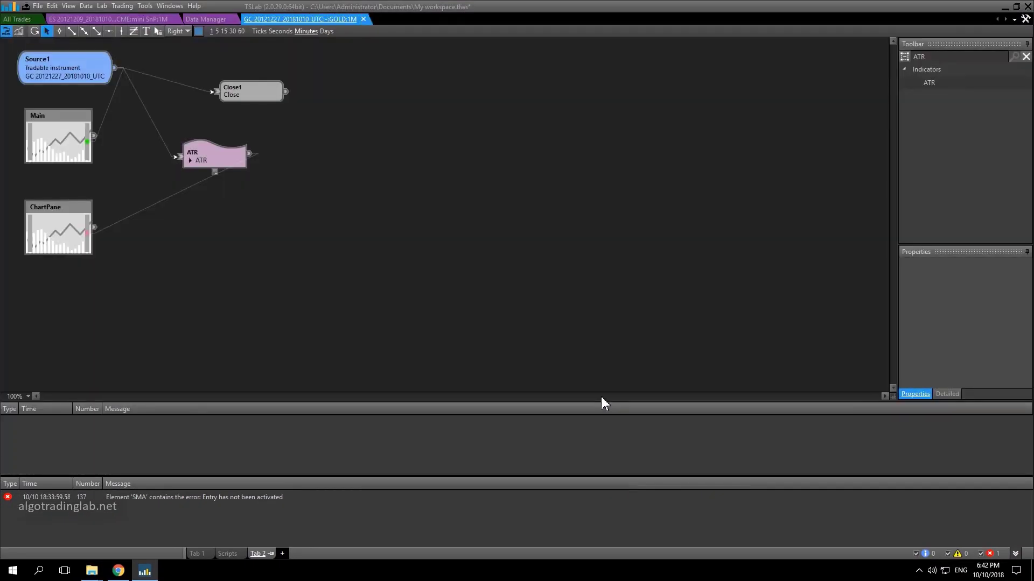
# Show the GOLD chart and zoom out across the October 2017–October 2018 history.
pyautogui.click(19, 31)
pyautogui.scroll(-10, 480, 201)
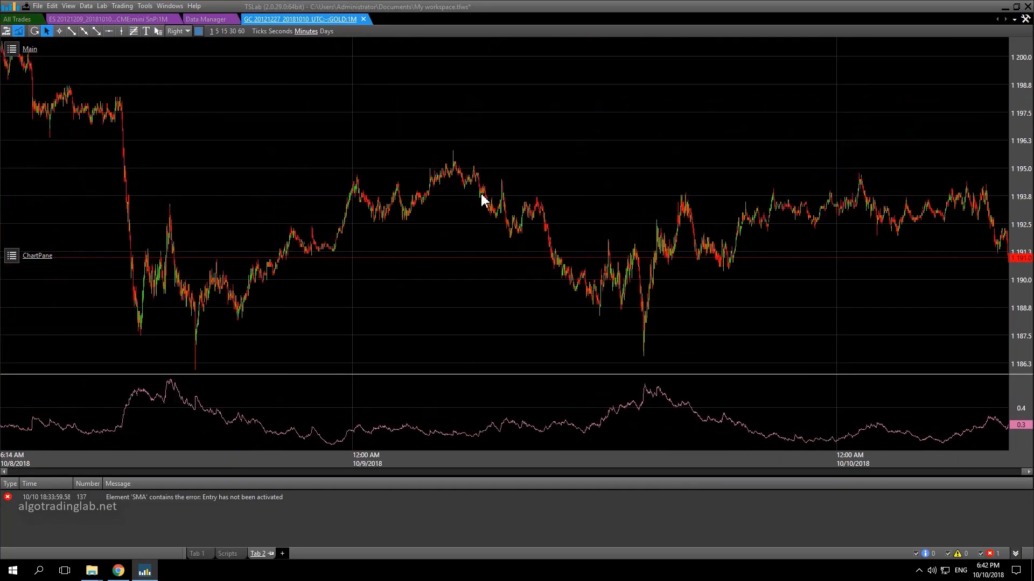
pyautogui.scroll(-10, 480, 200)
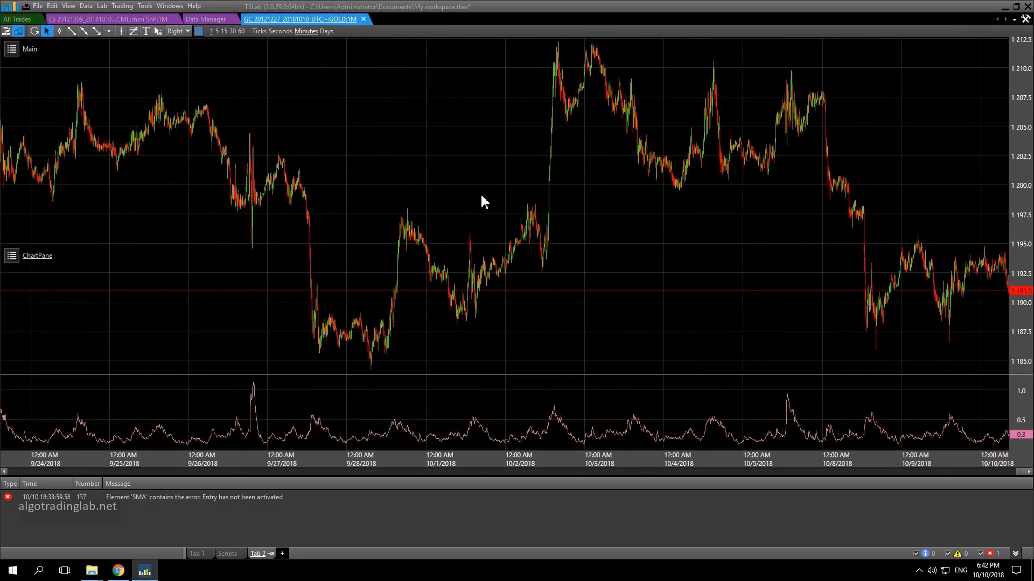
pyautogui.scroll(-10, 482, 201)
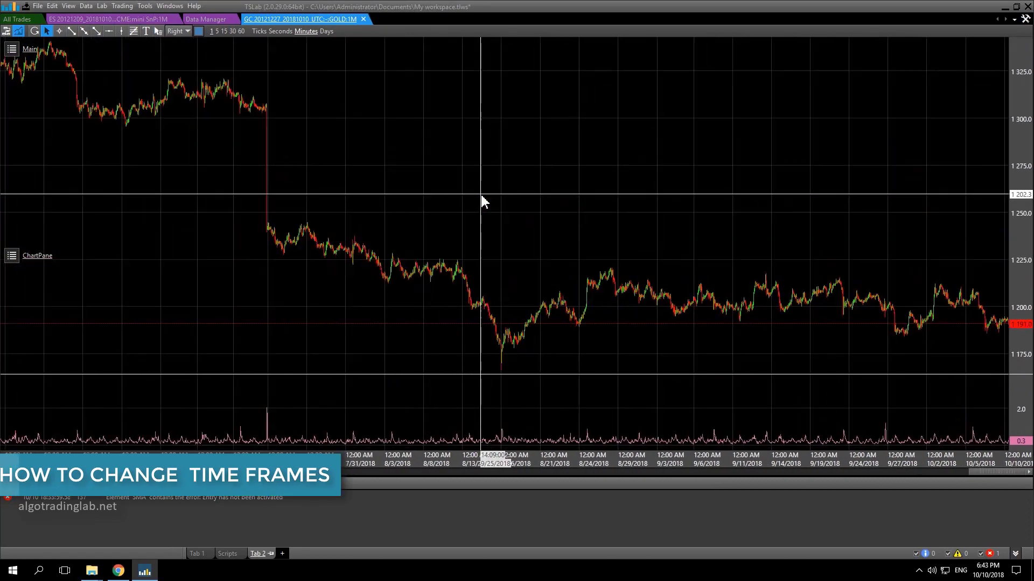
pyautogui.scroll(-10, 482, 201)
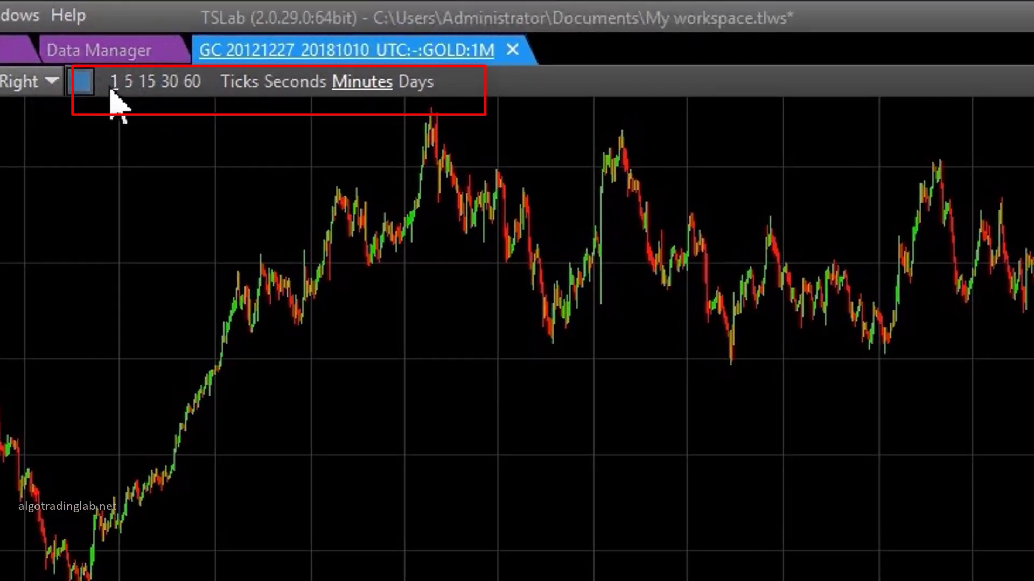
# Use the toolbar presets to step the GOLD chart from 5-minute to 60-minute bars (GOLD:60M).
pyautogui.click(127, 84)
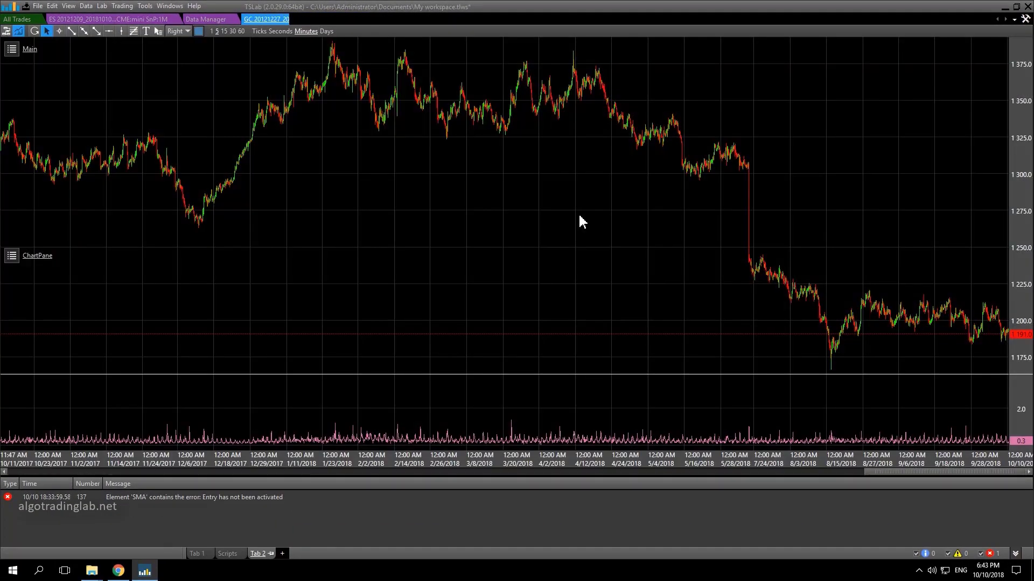
pyautogui.scroll(10, 602, 215)
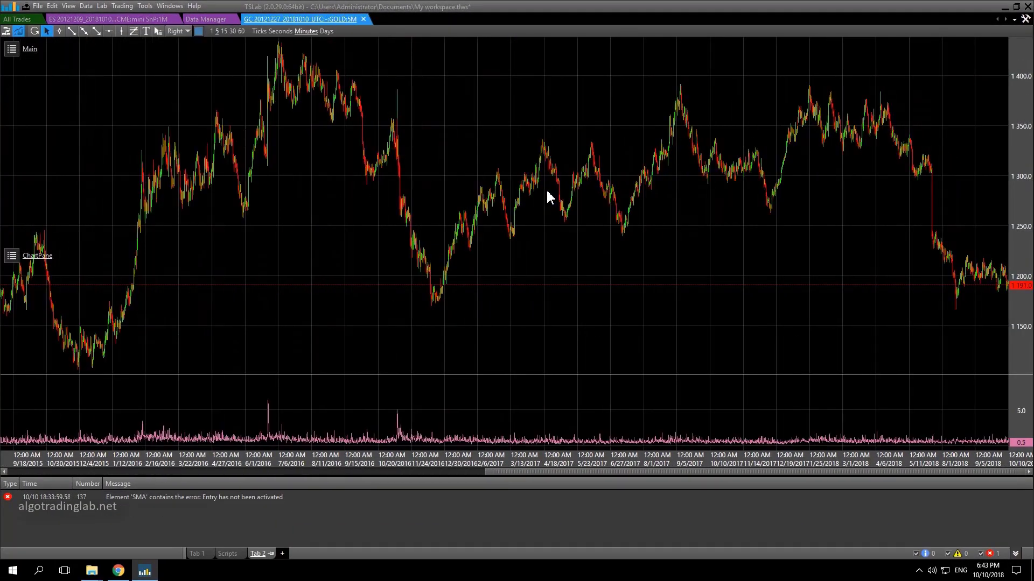
pyautogui.scroll(3, 477, 160)
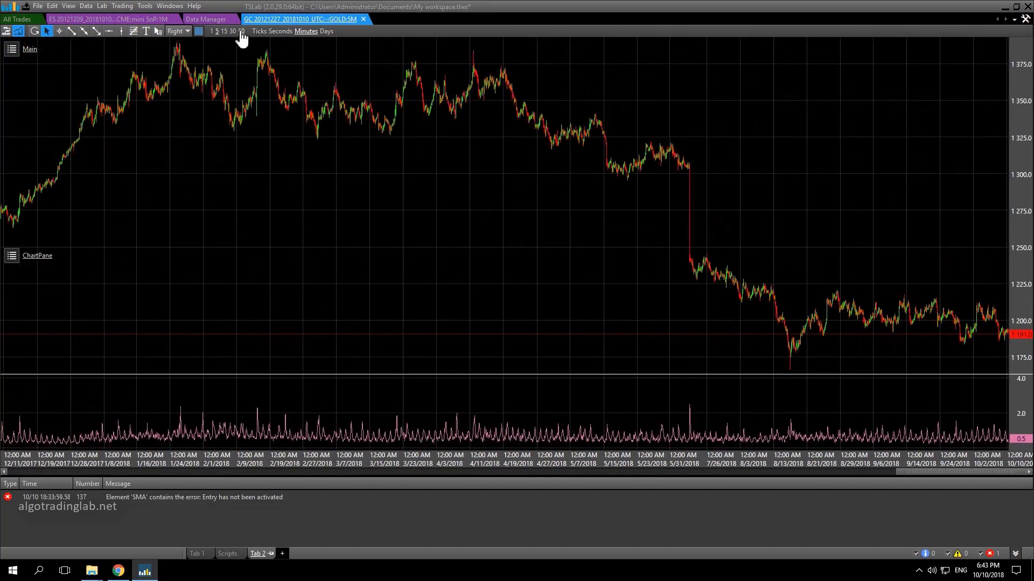
pyautogui.click(240, 31)
pyautogui.scroll(-5, 409, 190)
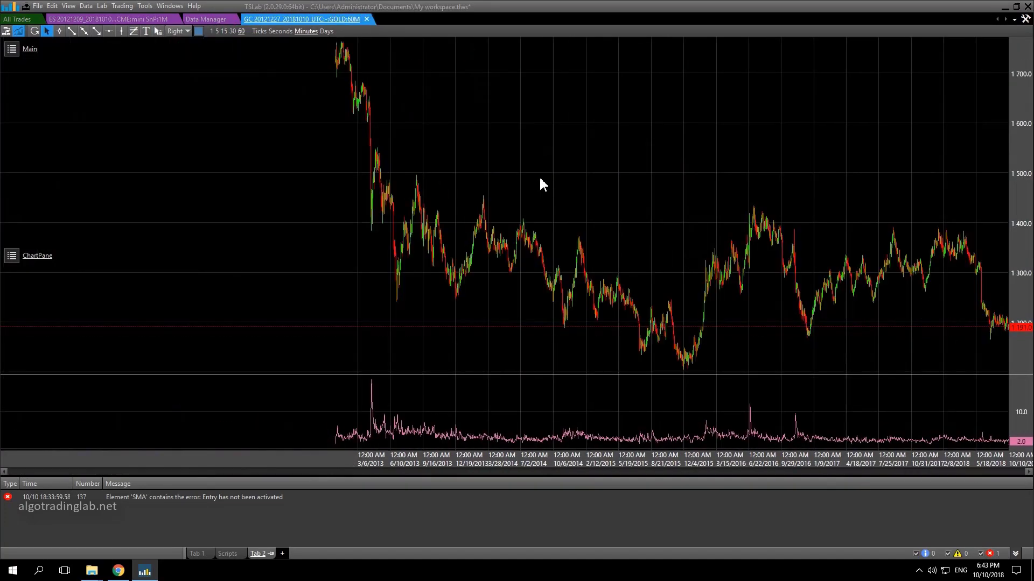
pyautogui.scroll(4, 527, 182)
pyautogui.scroll(12, 510, 177)
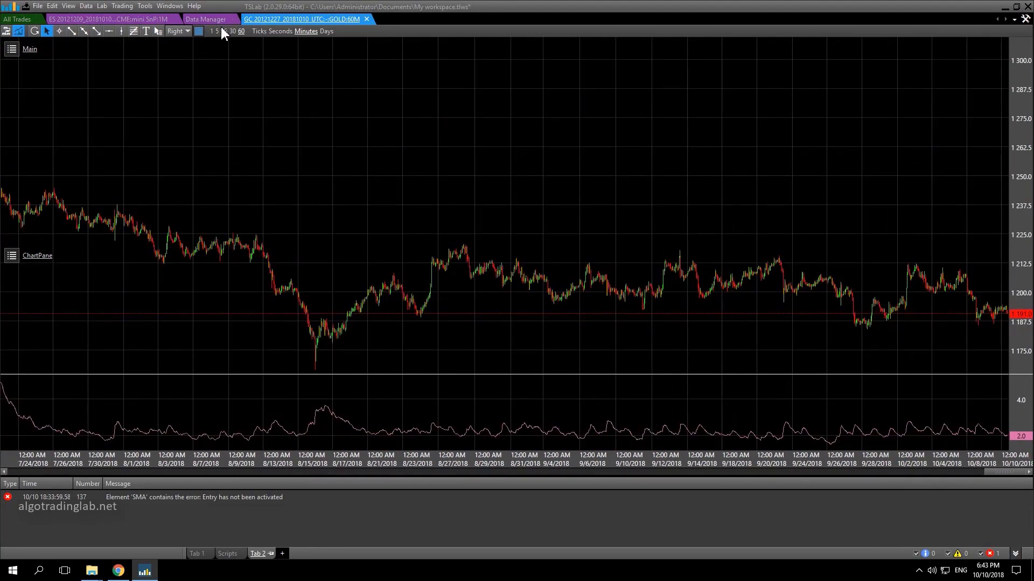
# In the chart's Properties, keep Interval Period as Minutes and set Interval to 240.
pyautogui.rightClick(323, 107)
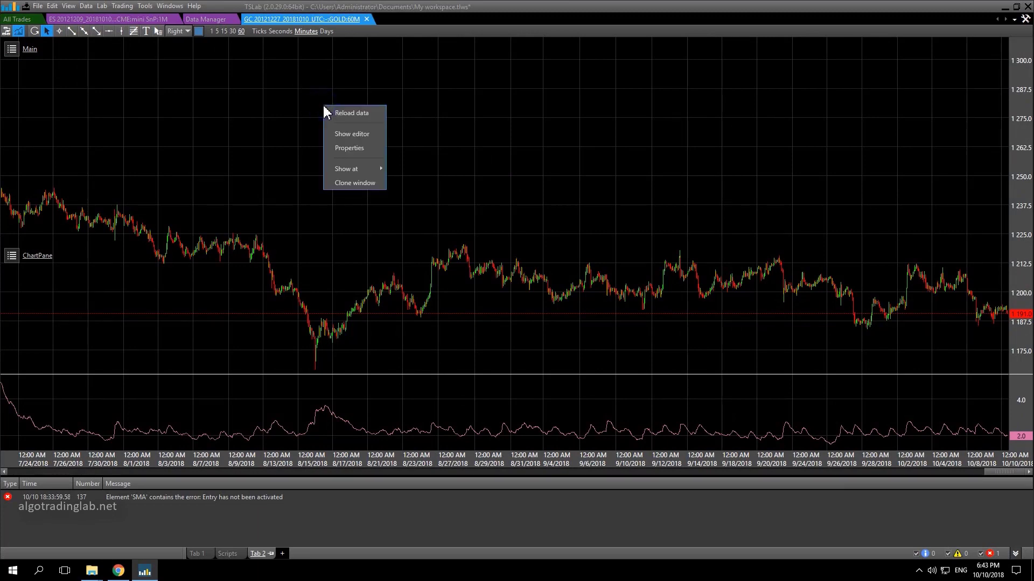
pyautogui.click(343, 149)
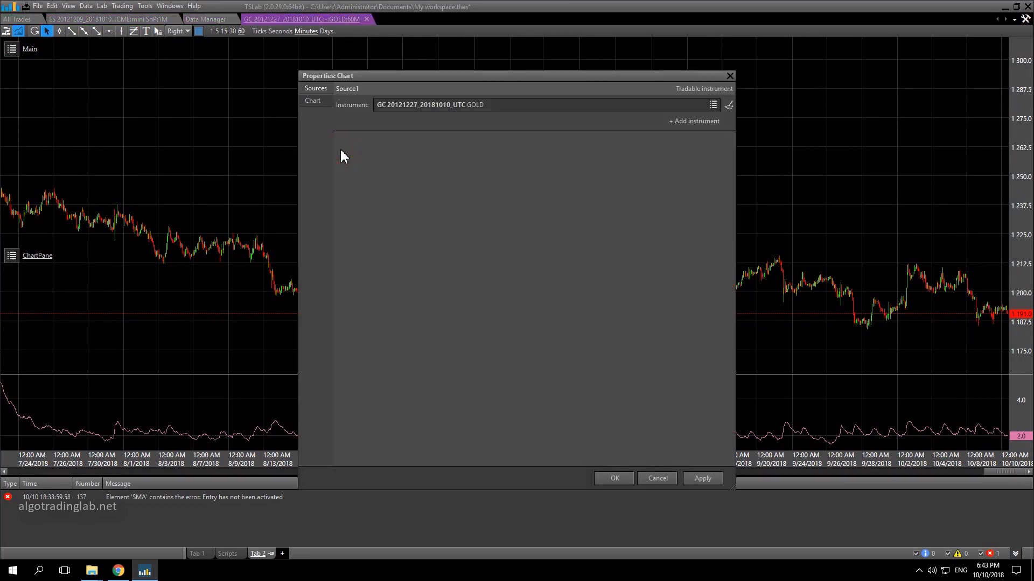
pyautogui.click(314, 102)
pyautogui.scroll(-3, 614, 248)
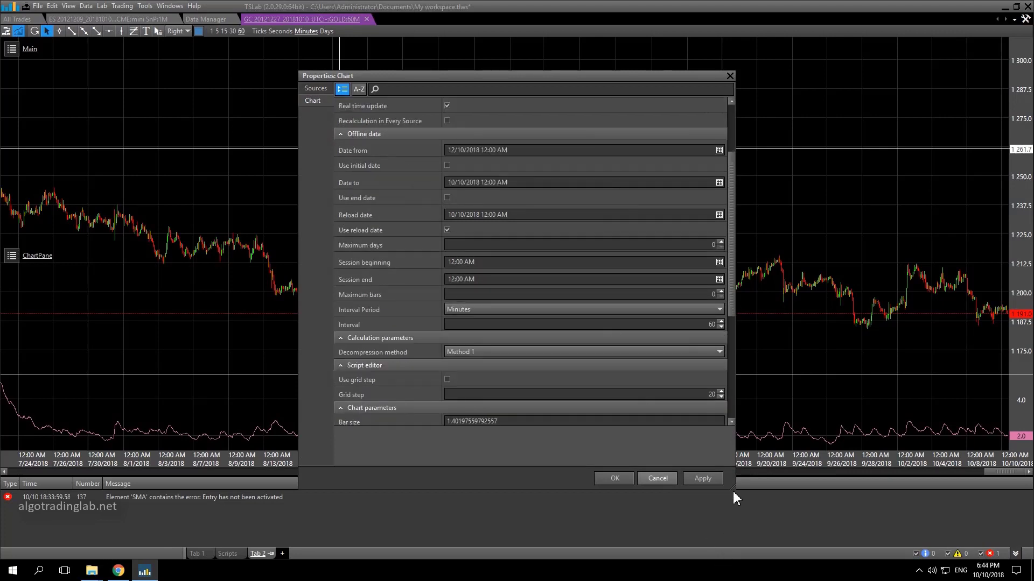
pyautogui.moveTo(734, 491); pyautogui.dragTo(790, 559)
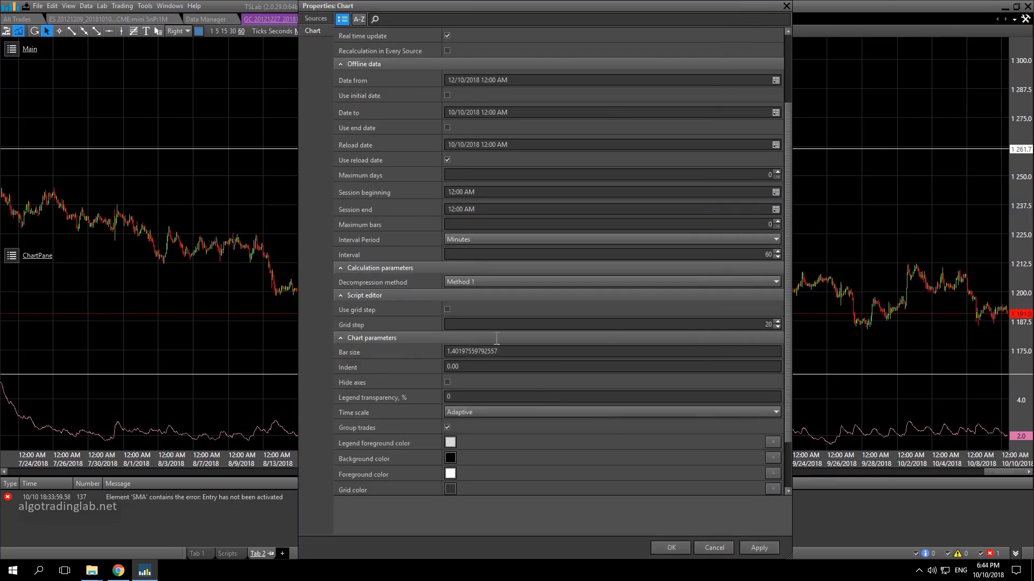
pyautogui.click(470, 243)
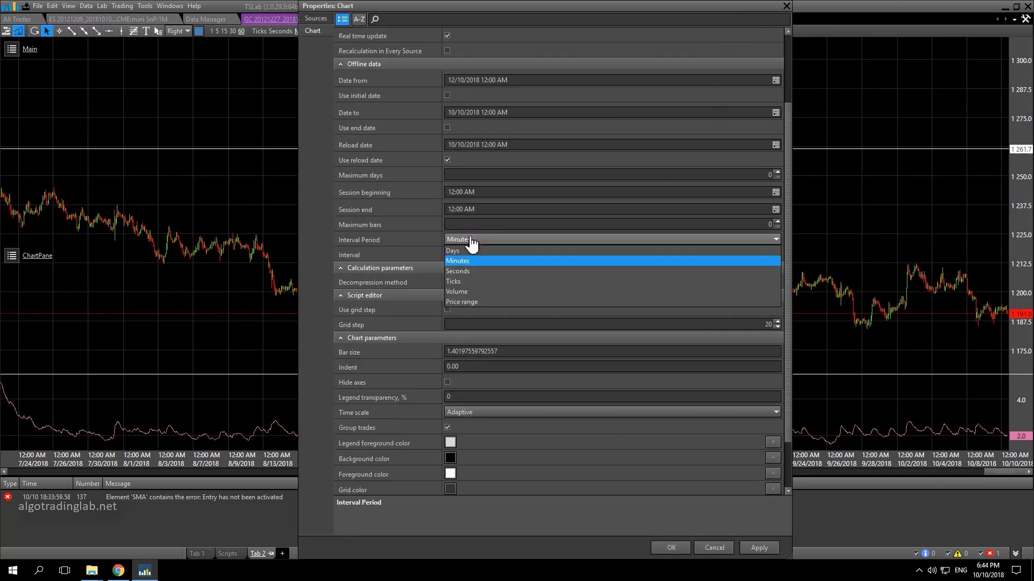
pyautogui.click(472, 244)
pyautogui.click(679, 254)
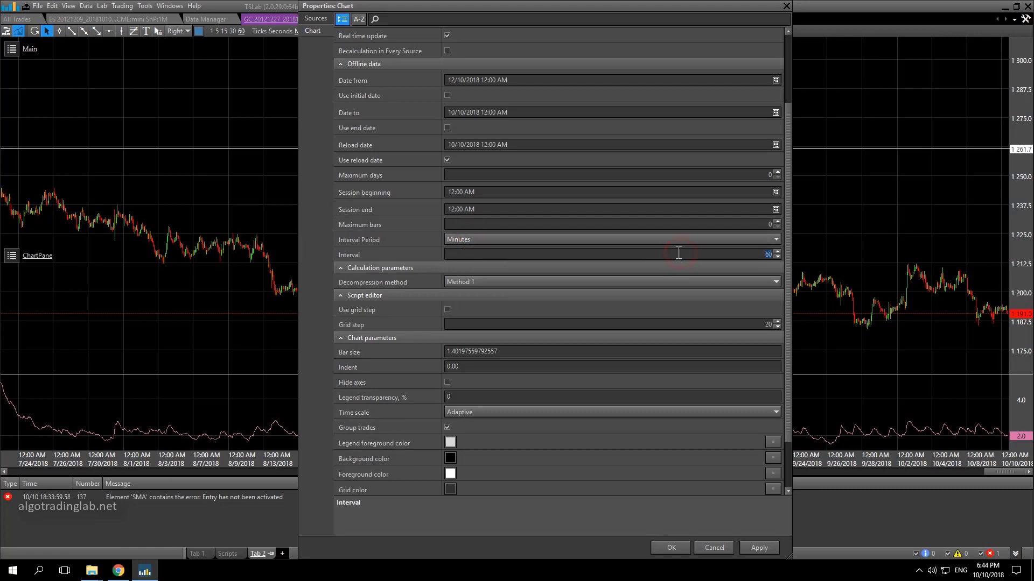
pyautogui.write('240')
pyautogui.click(671, 547)
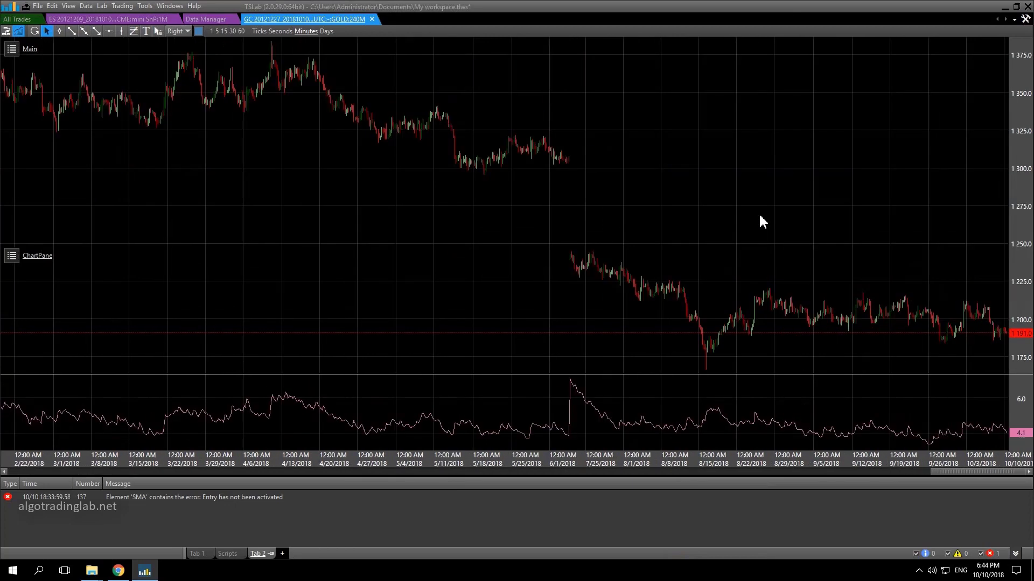
pyautogui.scroll(5, 752, 238)
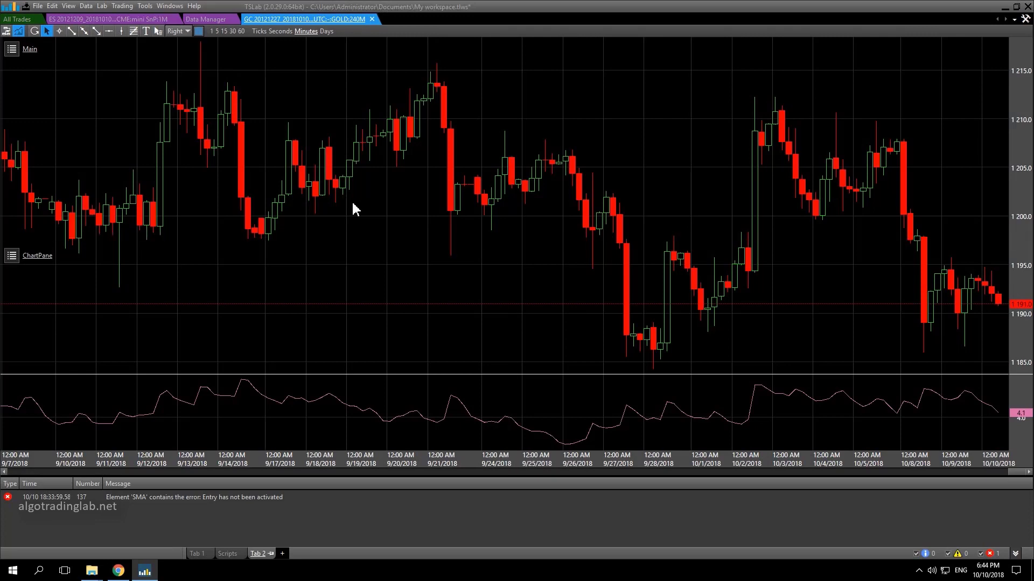
# Switch the GOLD chart's bar unit from minutes to seconds so it reloads as GOLD:240S.
pyautogui.click(274, 32)
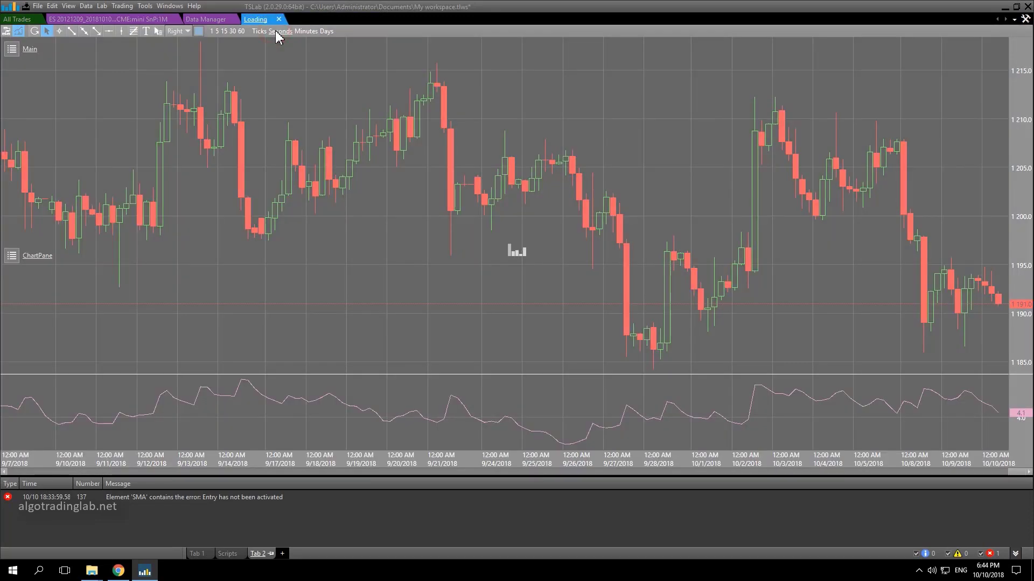
pyautogui.scroll(3, 634, 215)
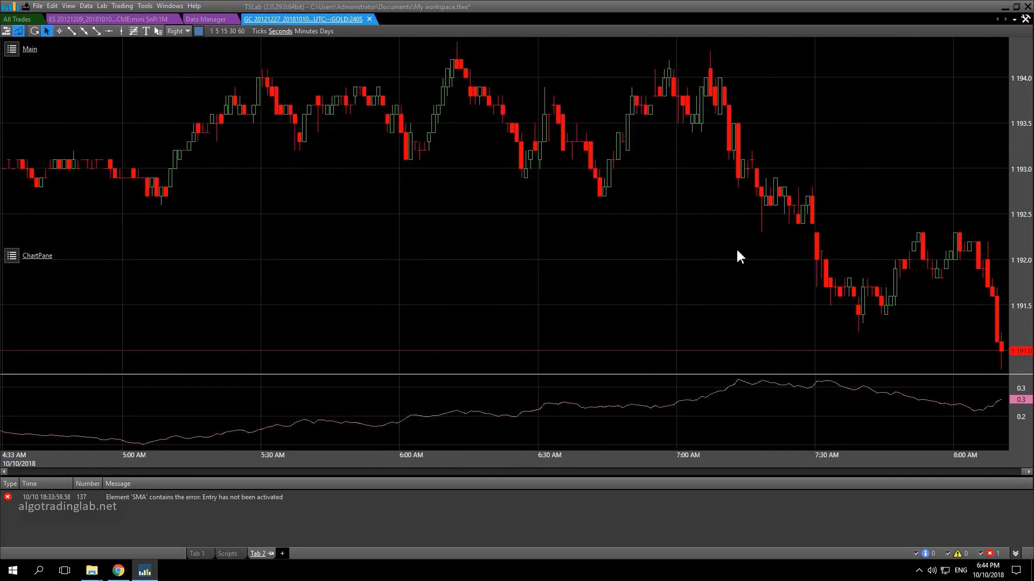
pyautogui.moveTo(698, 256)
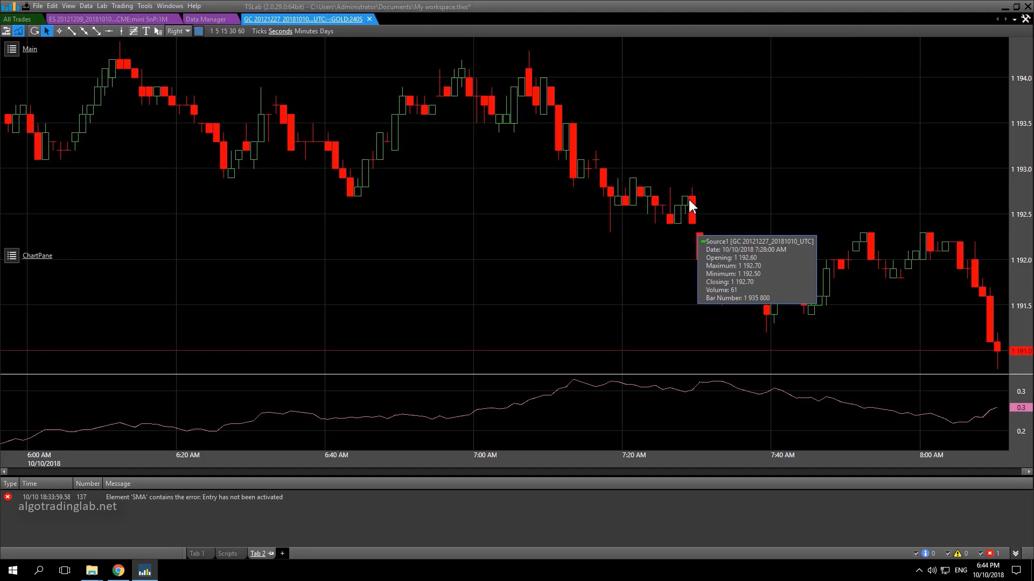
pyautogui.scroll(-3, 689, 206)
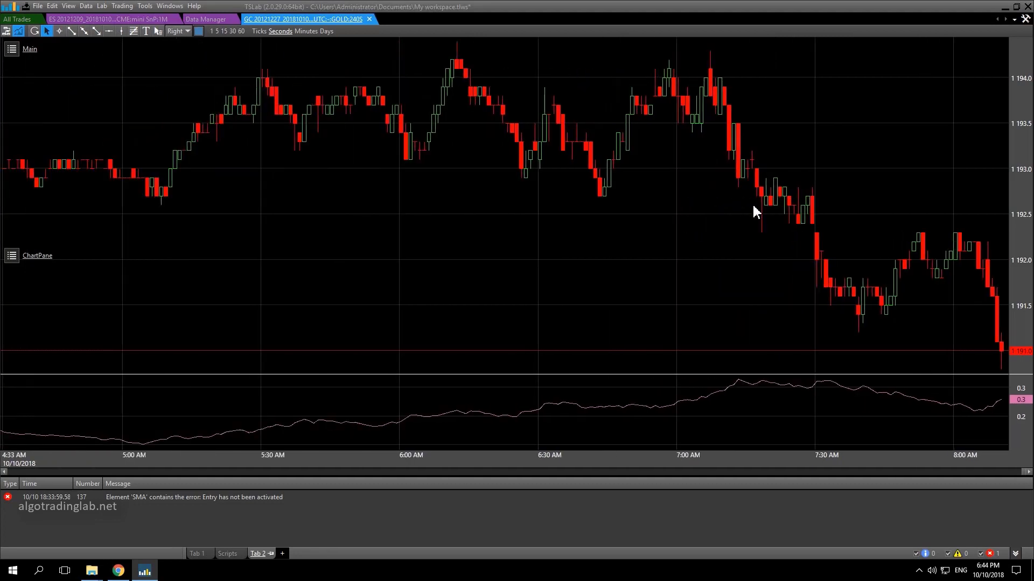
pyautogui.moveTo(765, 198)
pyautogui.scroll(-10, 493, 196)
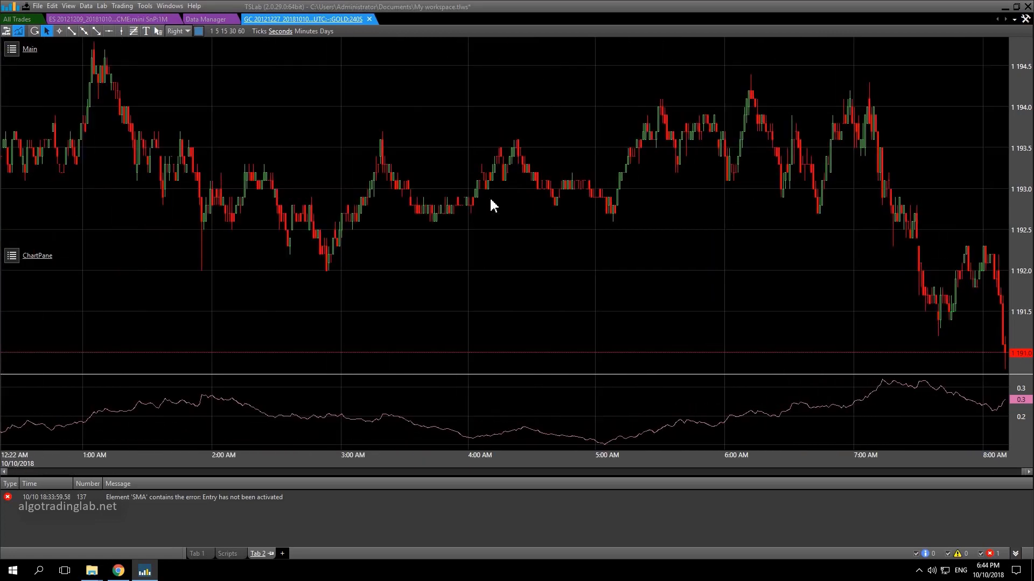